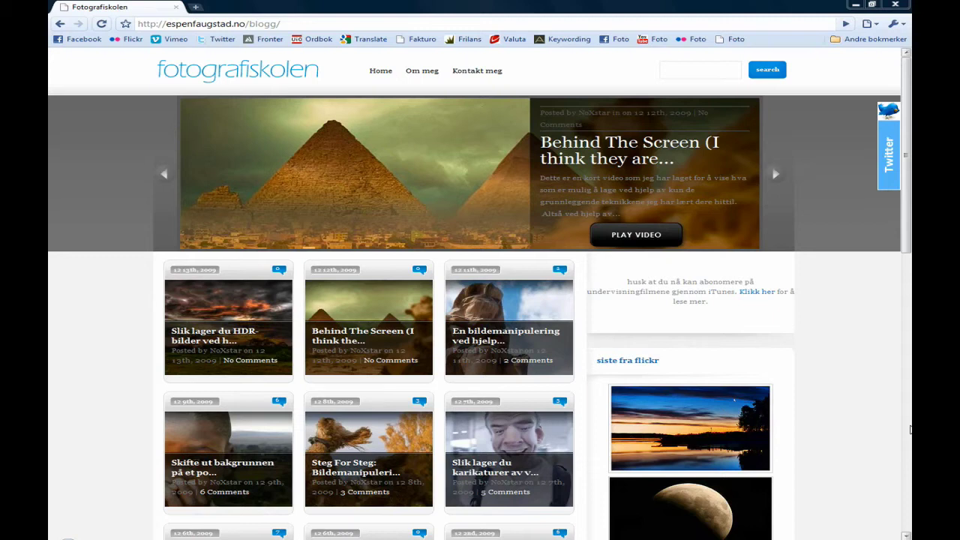
- In Bridge, view IMG_6055, IMG_6056 and IMG_6057 individually and together, then return to Chrome
key("alt+Tab")
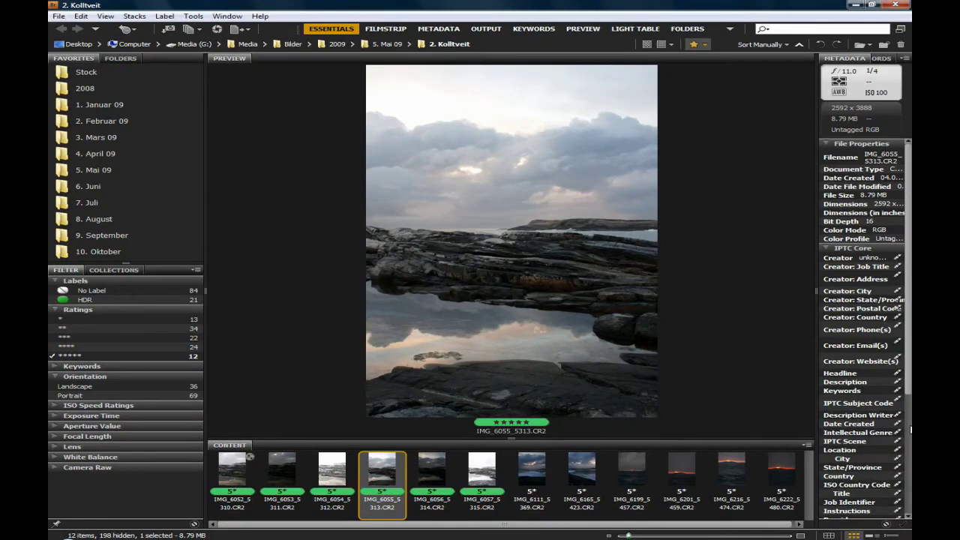
left_click(282, 468)
left_click(382, 469)
left_click(441, 478)
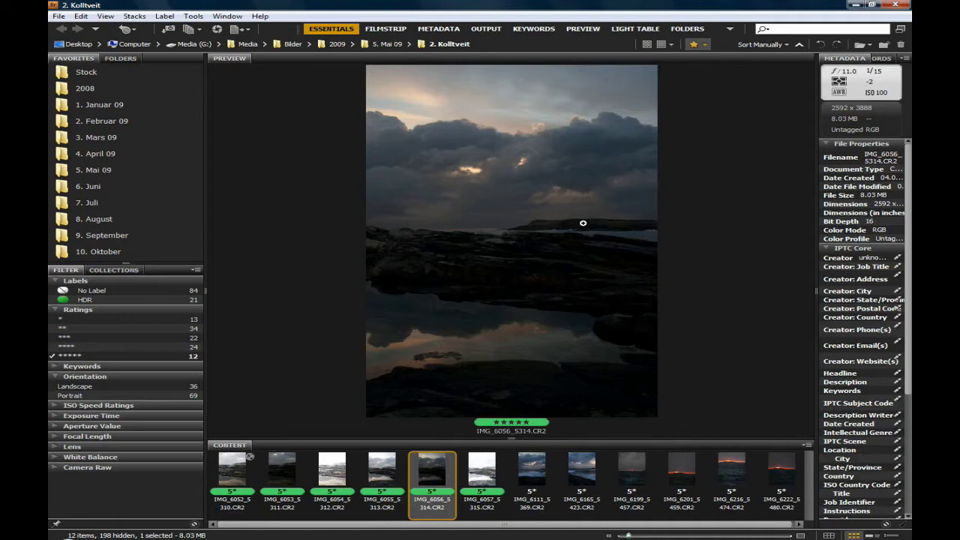
left_click(491, 465)
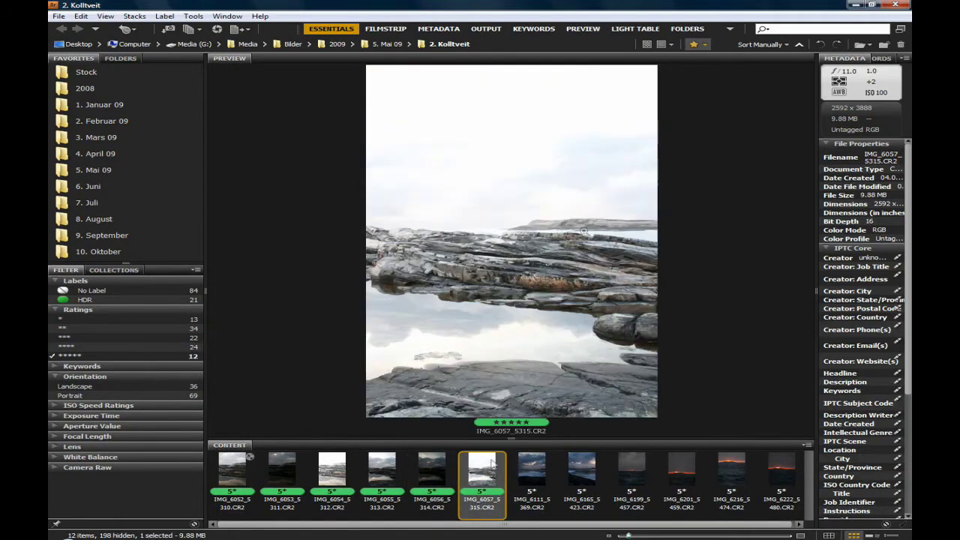
left_click(392, 477, "shift")
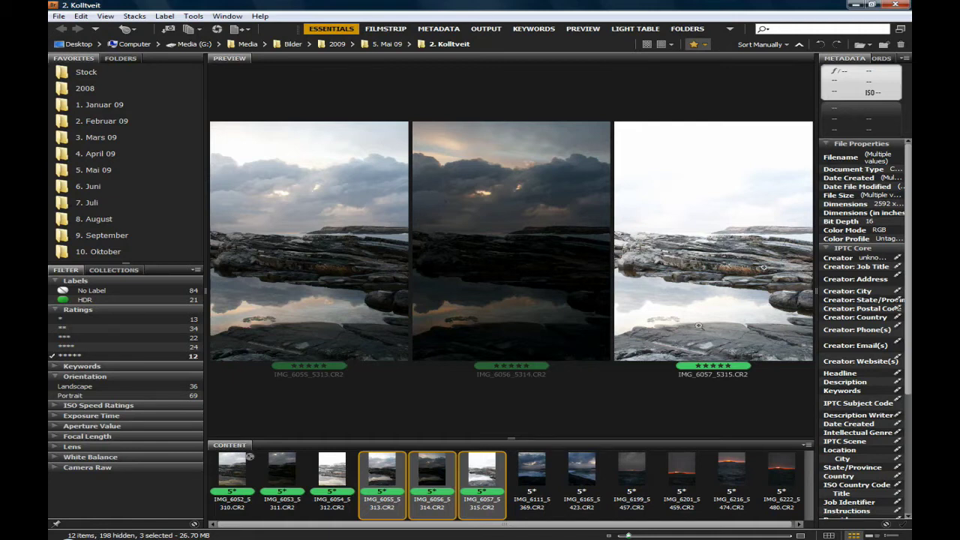
key("alt+Tab")
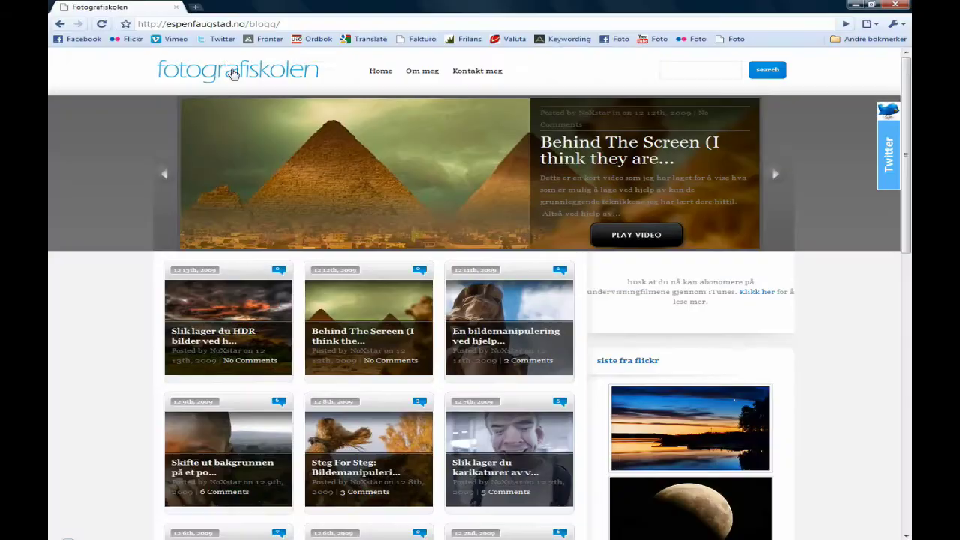
- Open Flickr in a new tab and list the photostream's most popular photos
key("ctrl+t")
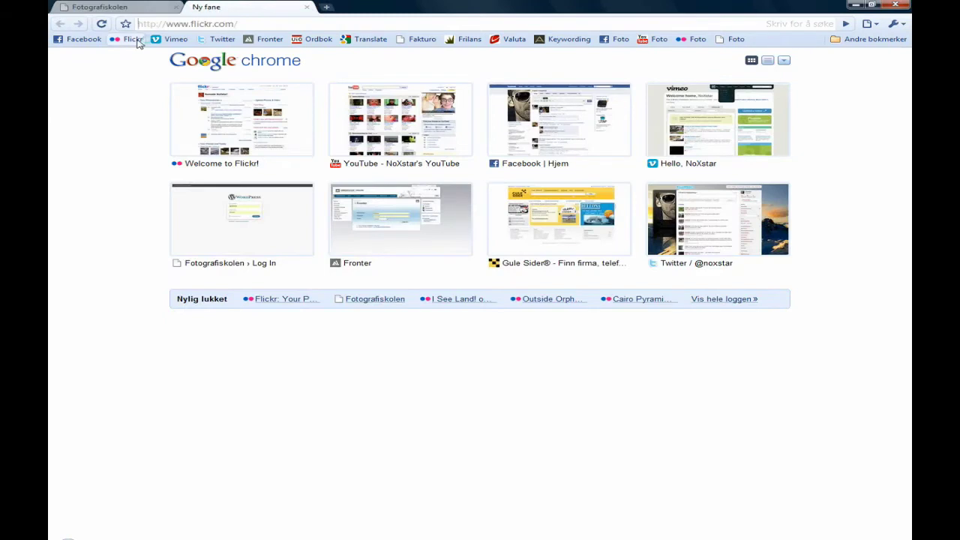
left_click(136, 41)
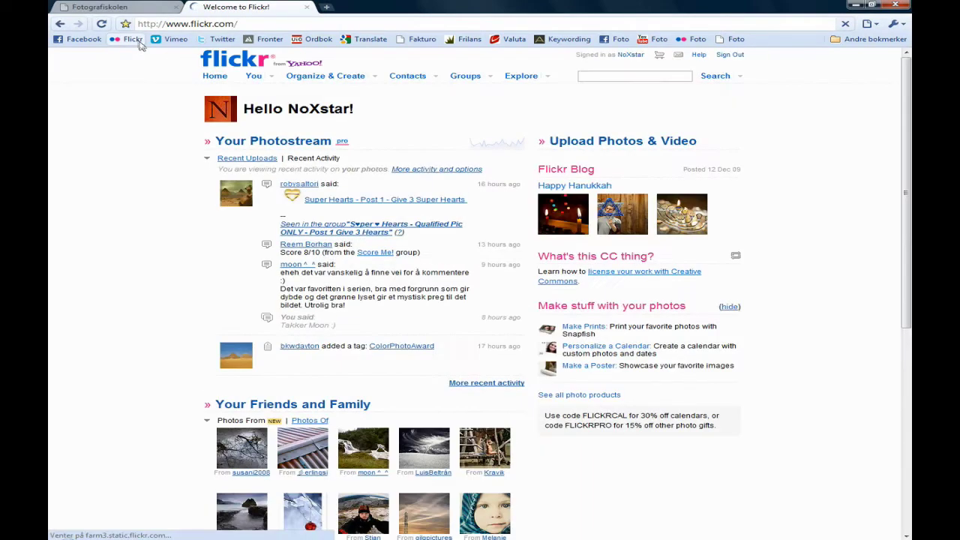
triple_click(271, 142)
left_click(291, 147)
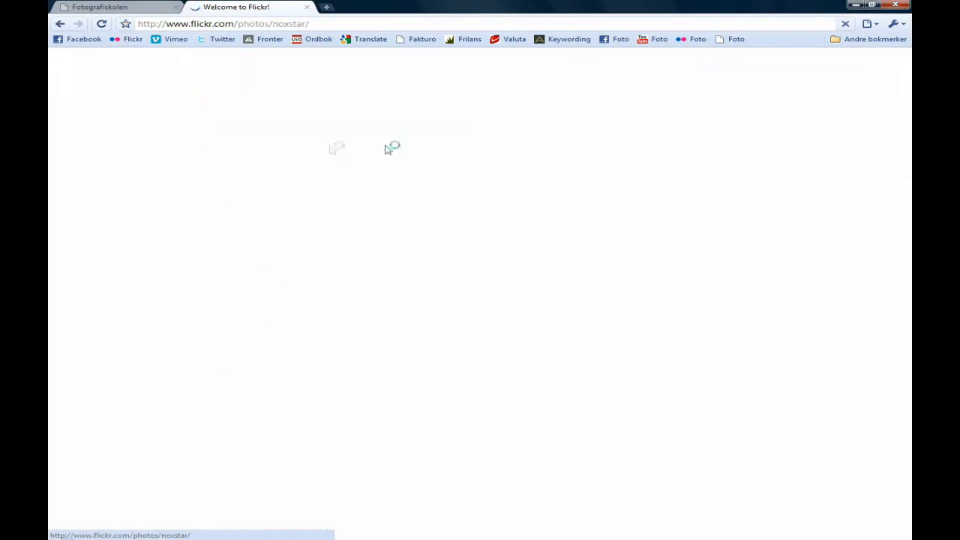
left_click(553, 120)
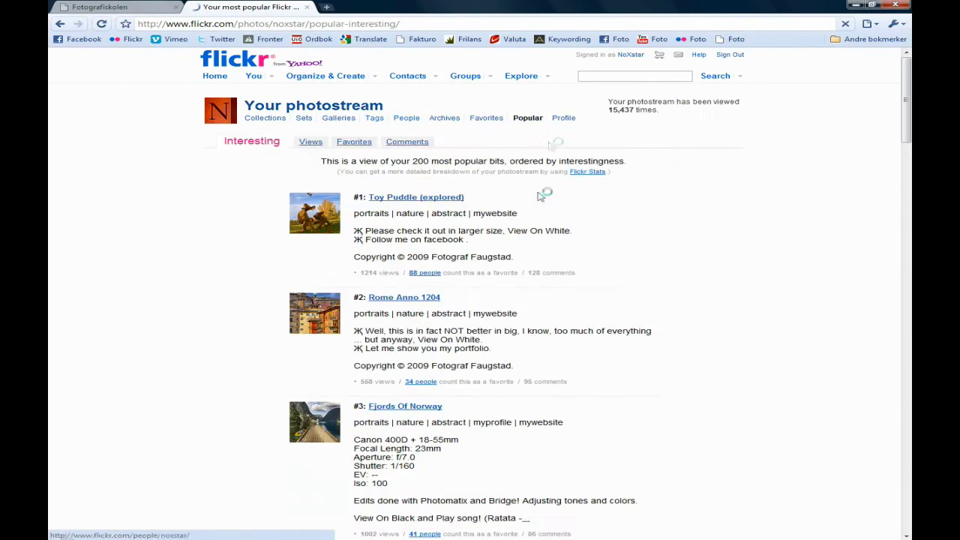
- Open the Sunset de Sotra (explored) photo, then preview the wave shot IMG_6111 in Bridge
scroll(426, 253, "down", 5)
scroll(426, 252, "down", 7)
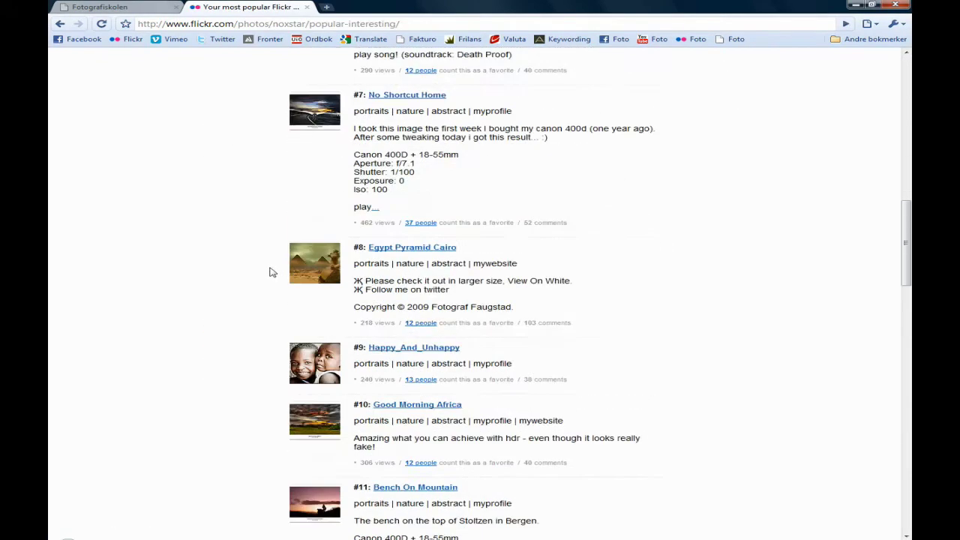
middle_click(255, 264)
scroll(247, 263, "down", 6)
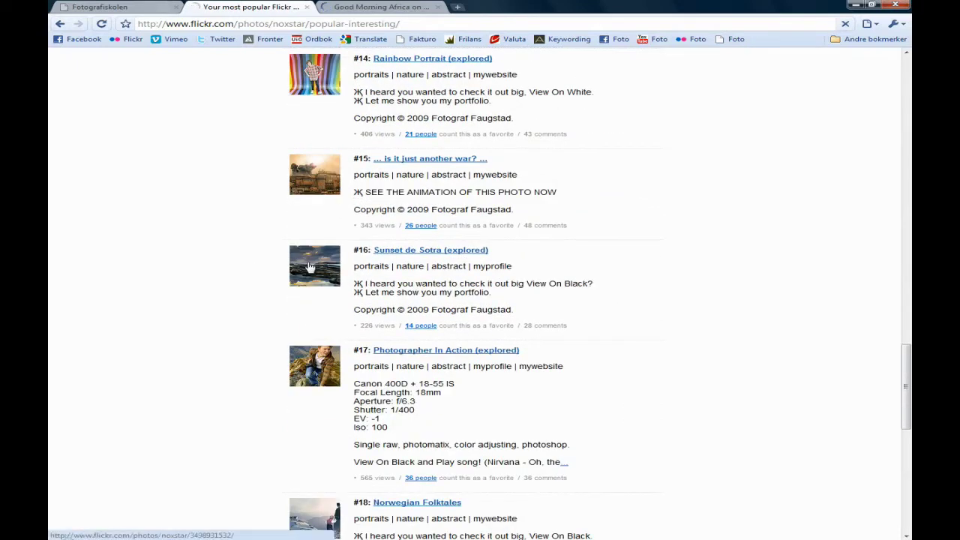
left_click(300, 347)
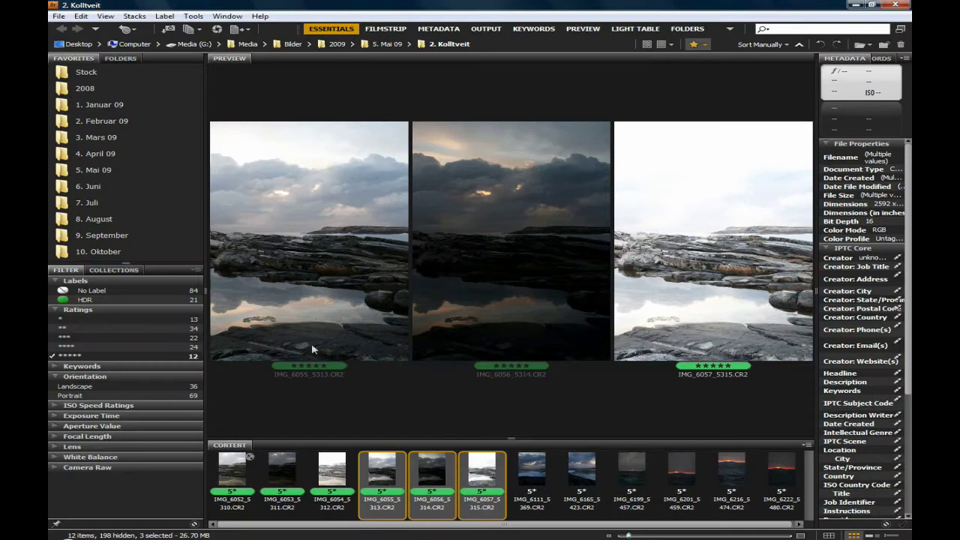
left_click(542, 473)
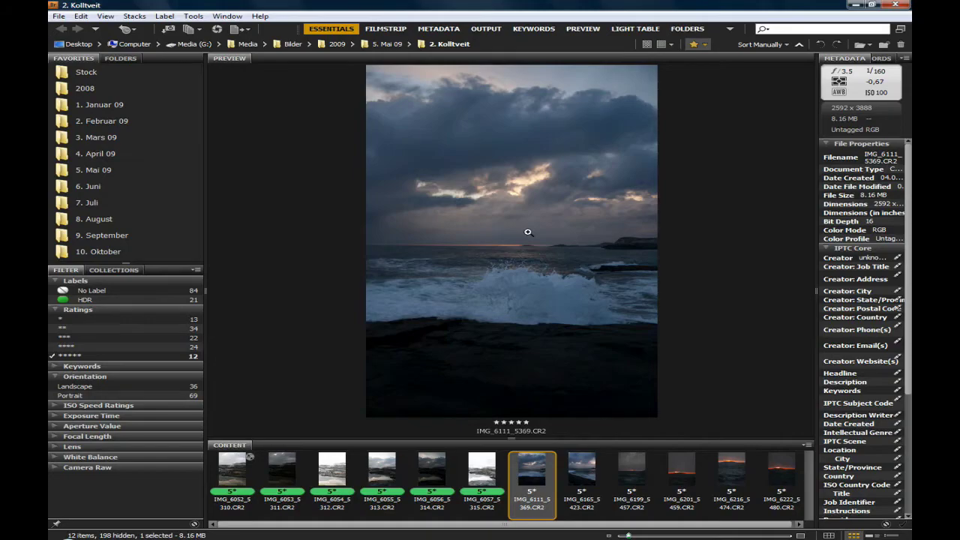
- Preview the wave shot in Camera Raw with Exposure set to -2, then close it
key("ctrl+r")
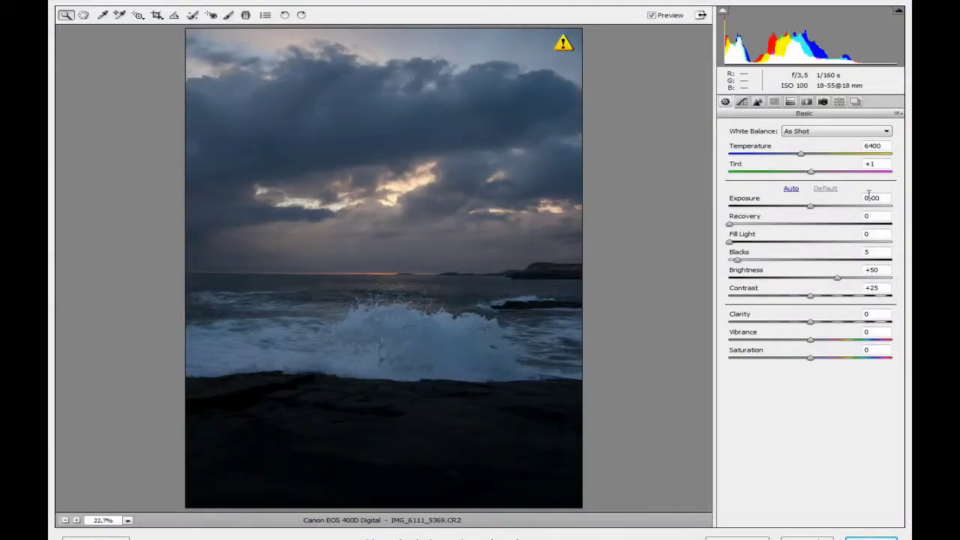
left_click(770, 199)
type("2")
key("Home")
type("-")
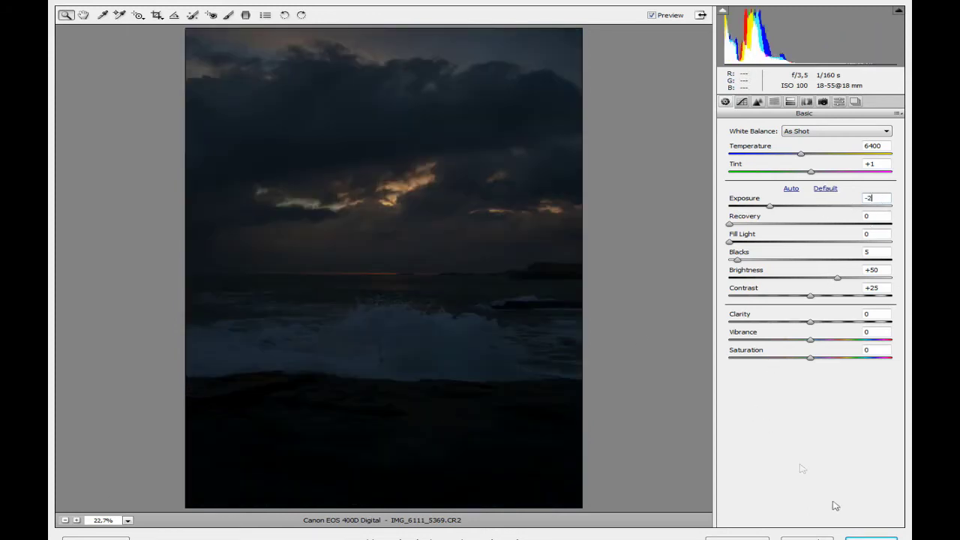
left_click(809, 534)
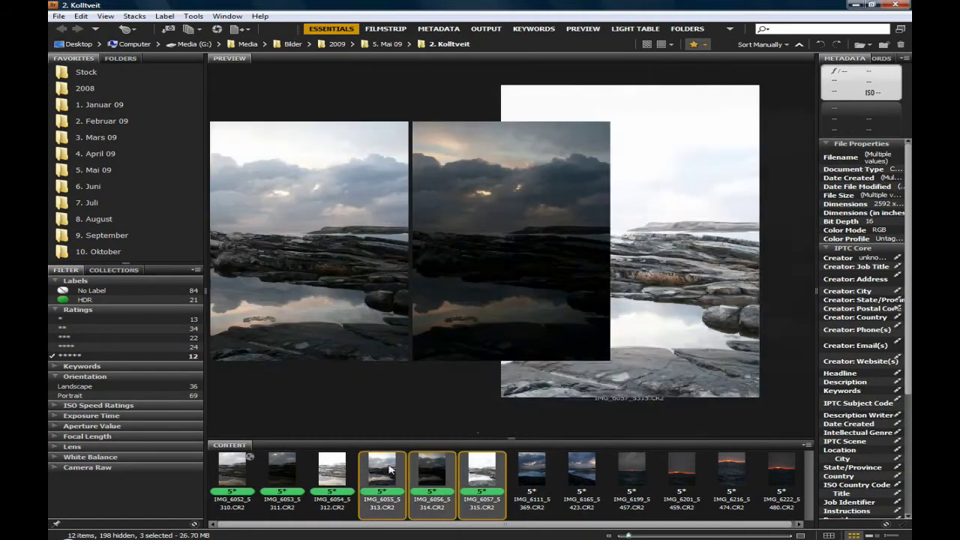
- Flip between IMG_6057, the three-exposure comparison and IMG_6111, ending on IMG_6055
left_click(495, 471)
left_click(390, 471, "shift")
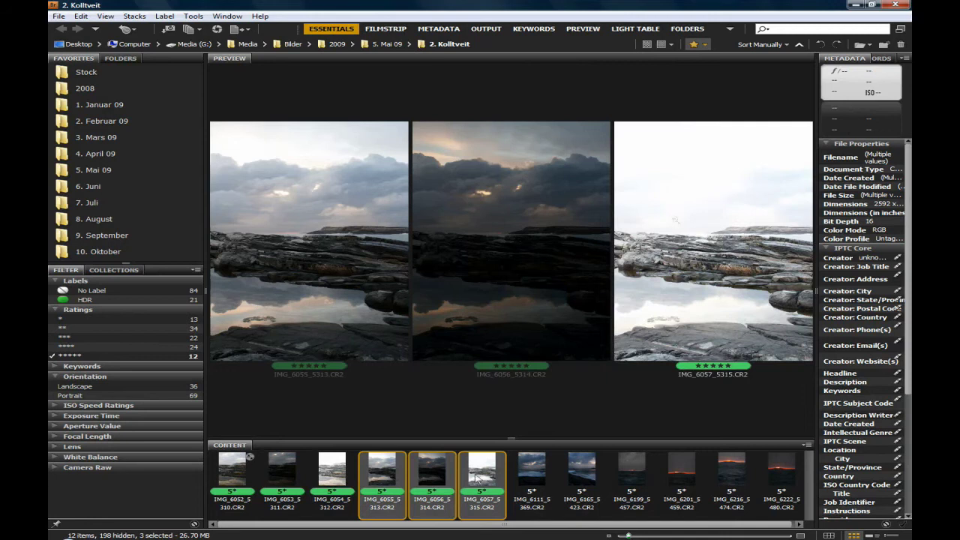
left_click(517, 477)
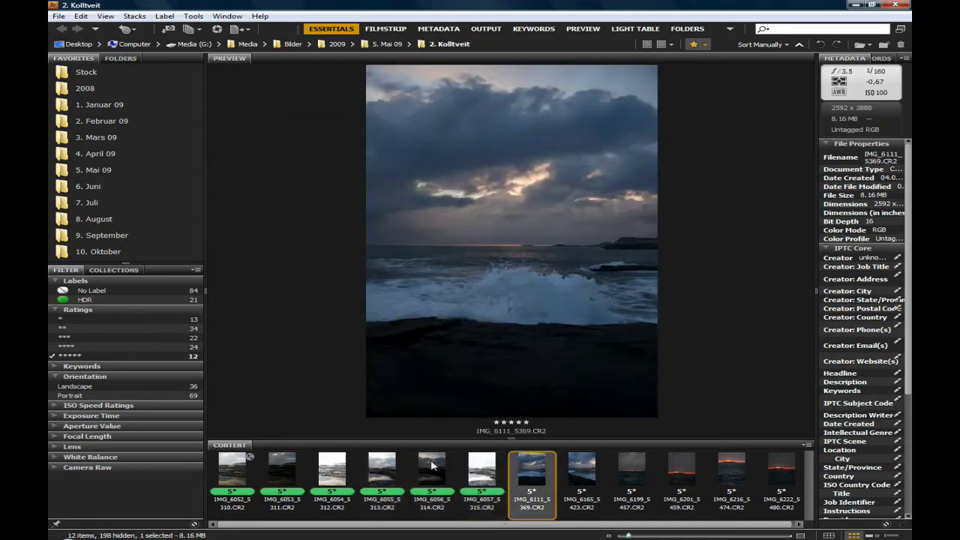
key("Left")
left_click(398, 471)
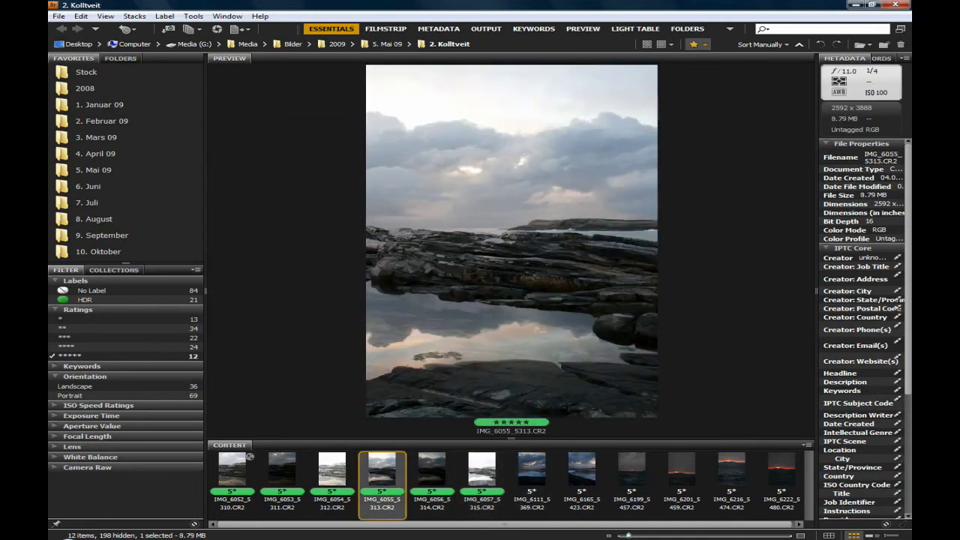
left_click(318, 538)
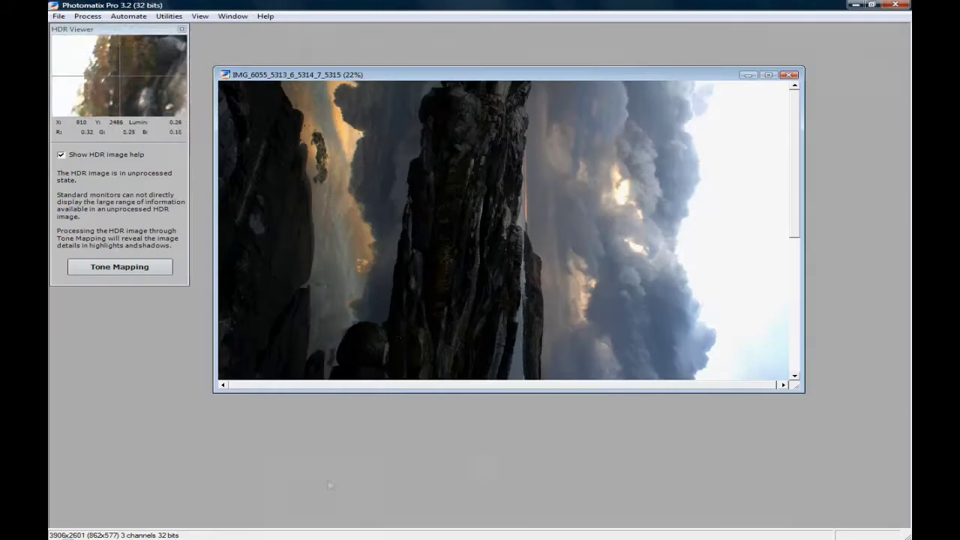
- Rotate the merged HDR counterclockwise to upright and bring up its Details Enhancer tone mapping preview
left_click(169, 16)
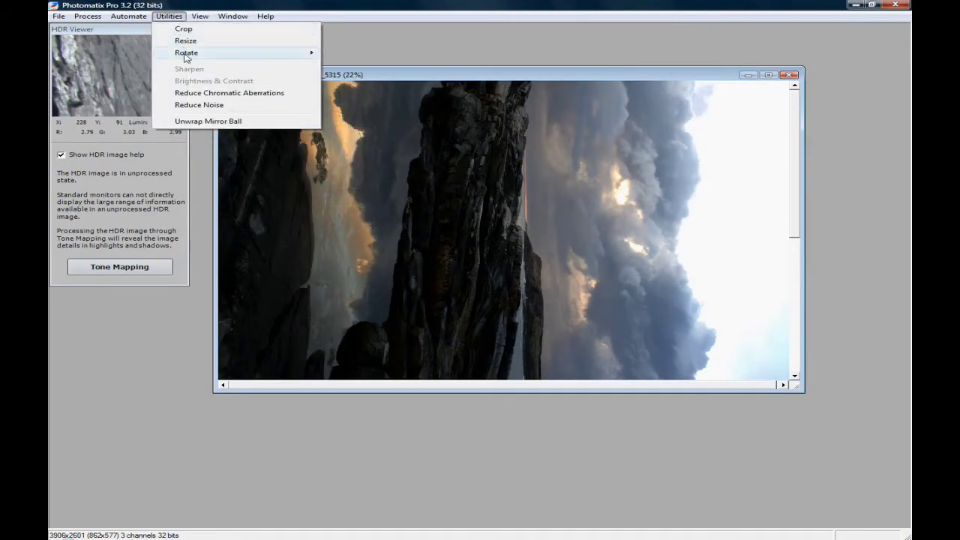
mouse_move(186, 54)
left_click(386, 64)
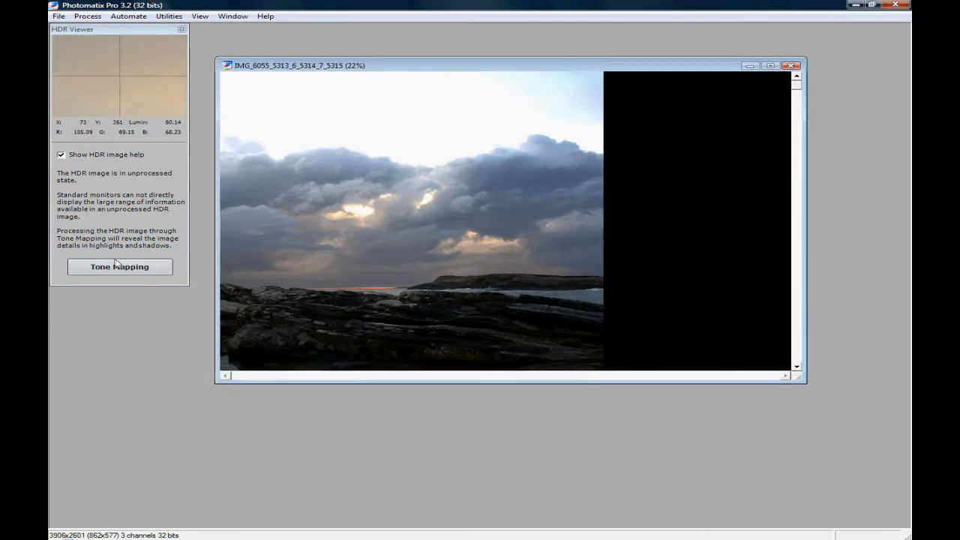
left_click(122, 266)
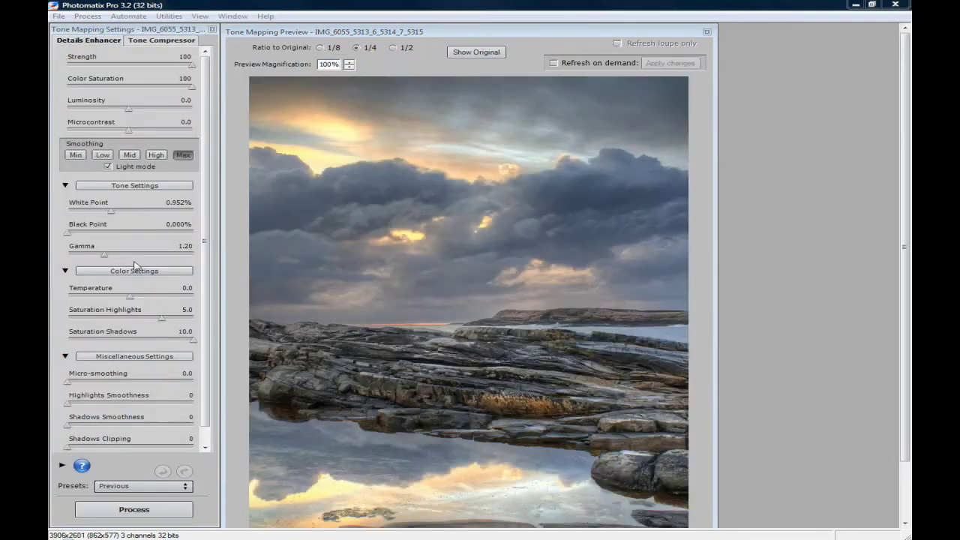
left_click(126, 187)
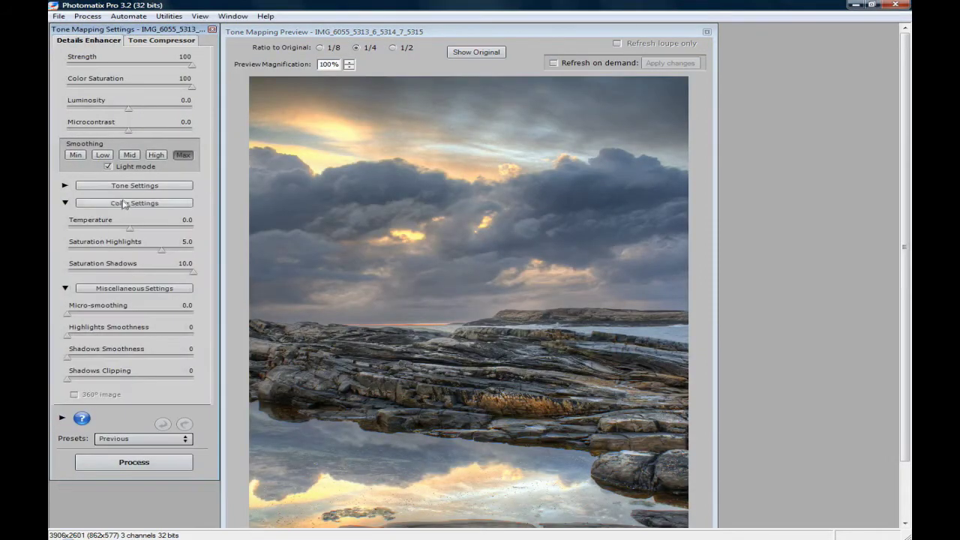
- Apply the Natural preset and expand Tone Settings, toggling the preview between 1/8 and 1/4 size
left_click(114, 203)
left_click(109, 222)
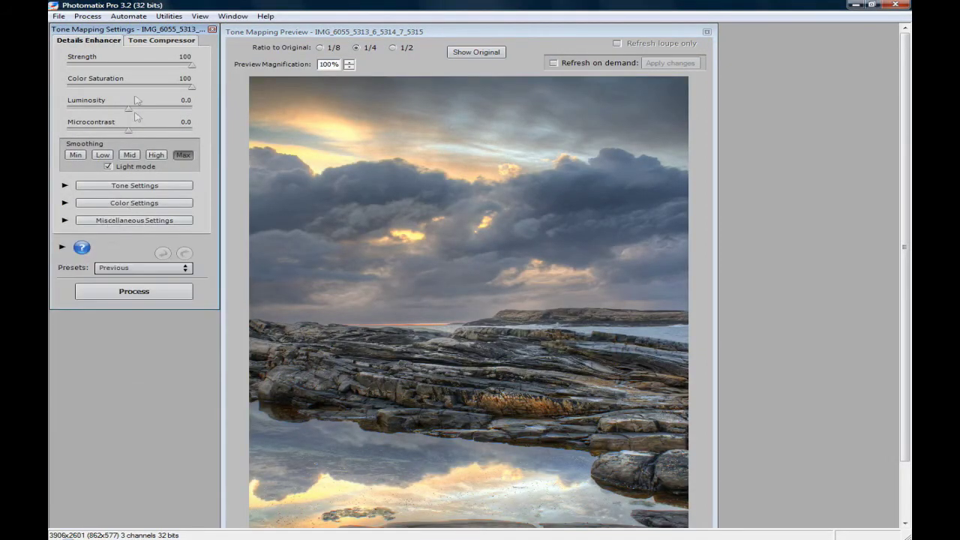
left_click(128, 268)
scroll(123, 309, "down", 1)
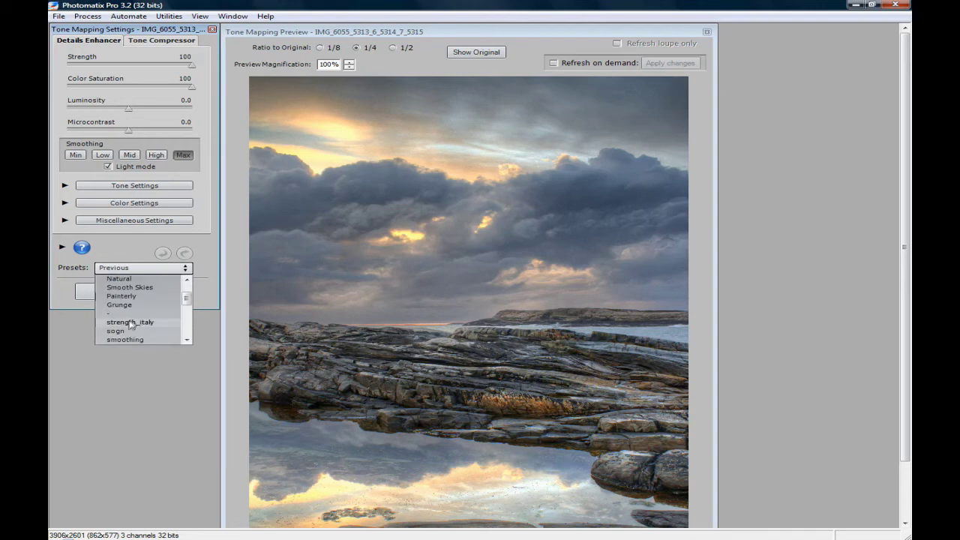
scroll(137, 302, "up", 1)
left_click(123, 297)
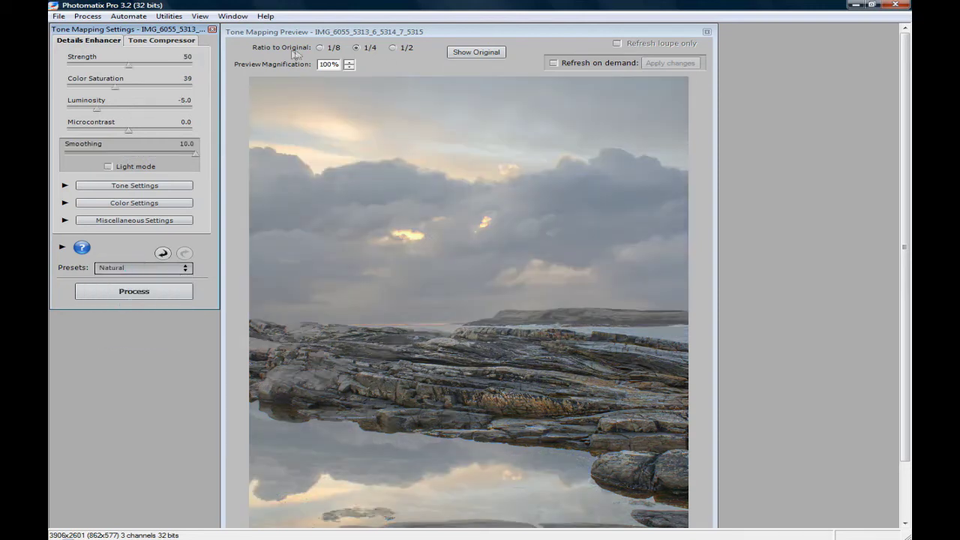
left_click(320, 47)
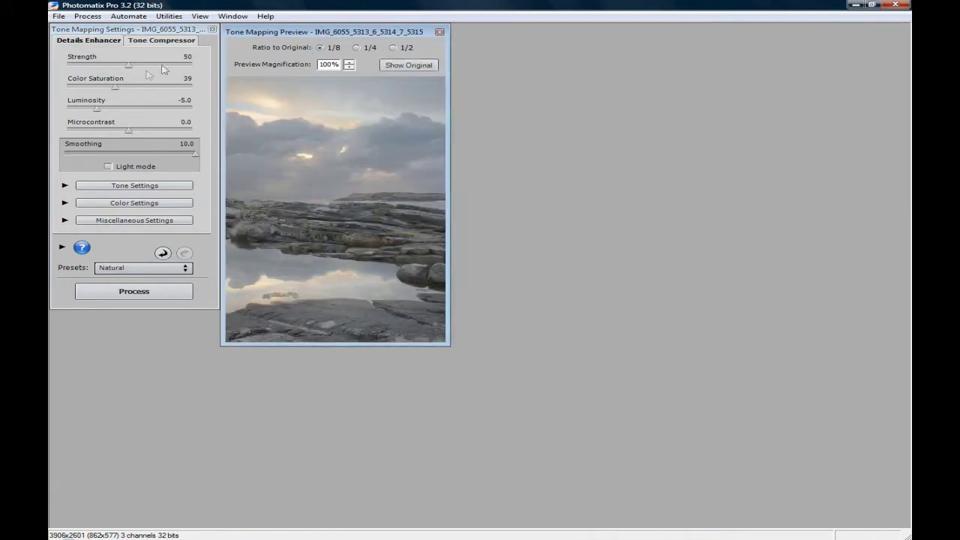
left_click(353, 48)
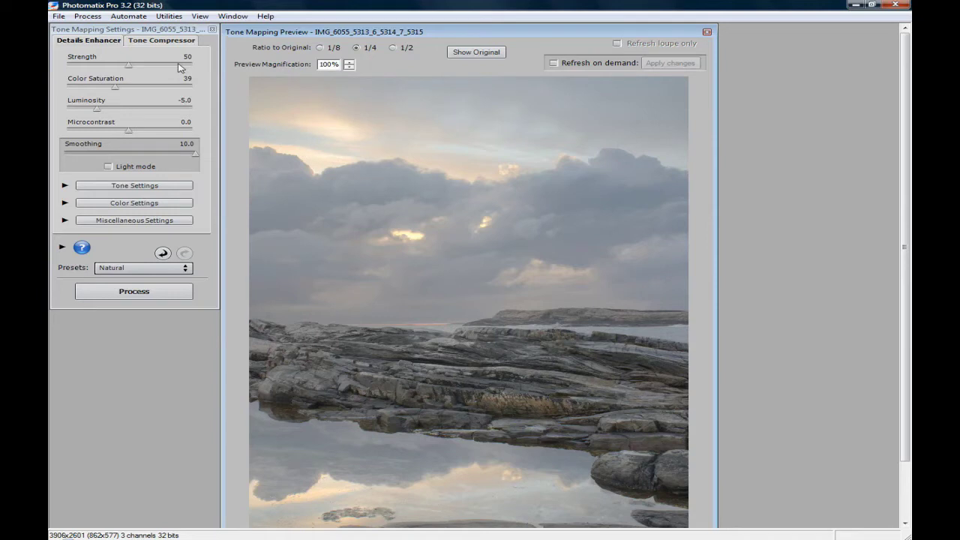
left_click(320, 47)
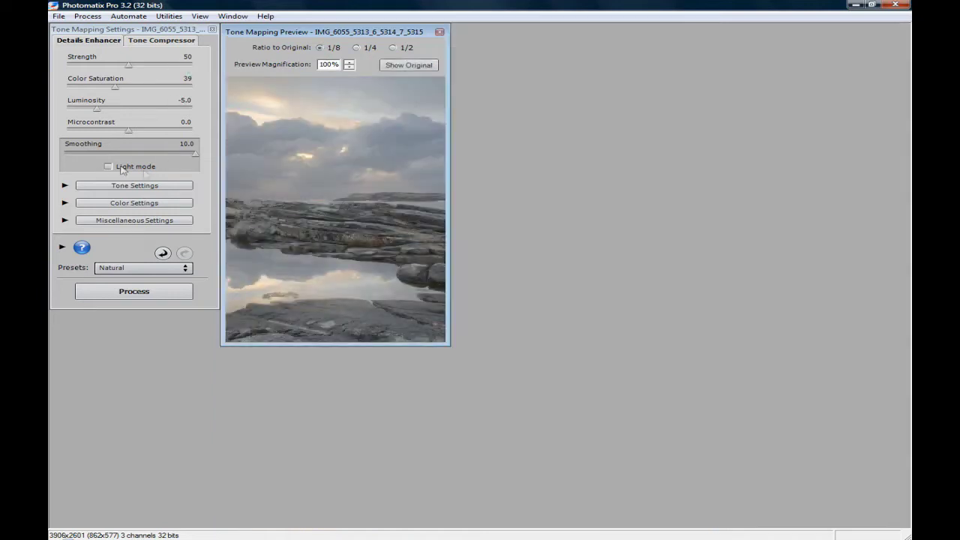
left_click(103, 189)
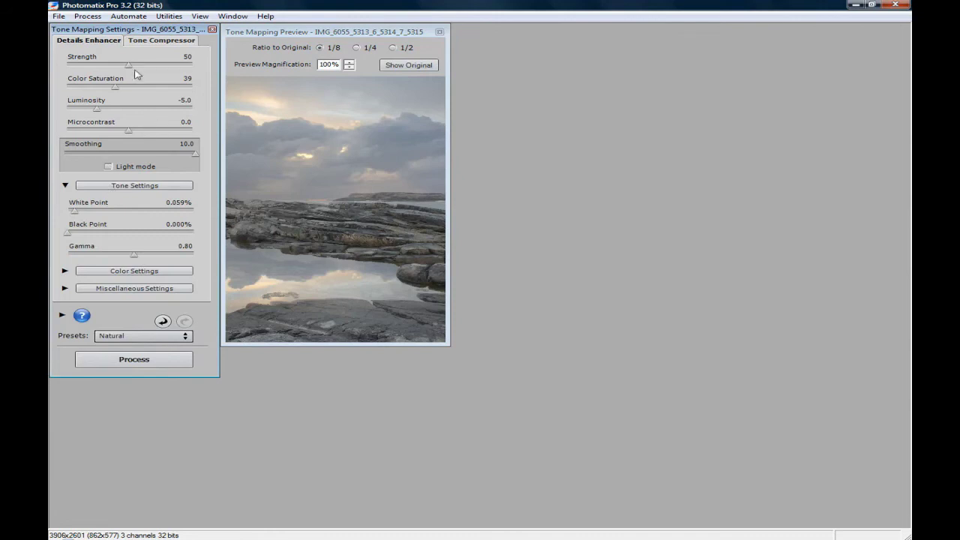
left_click(356, 47)
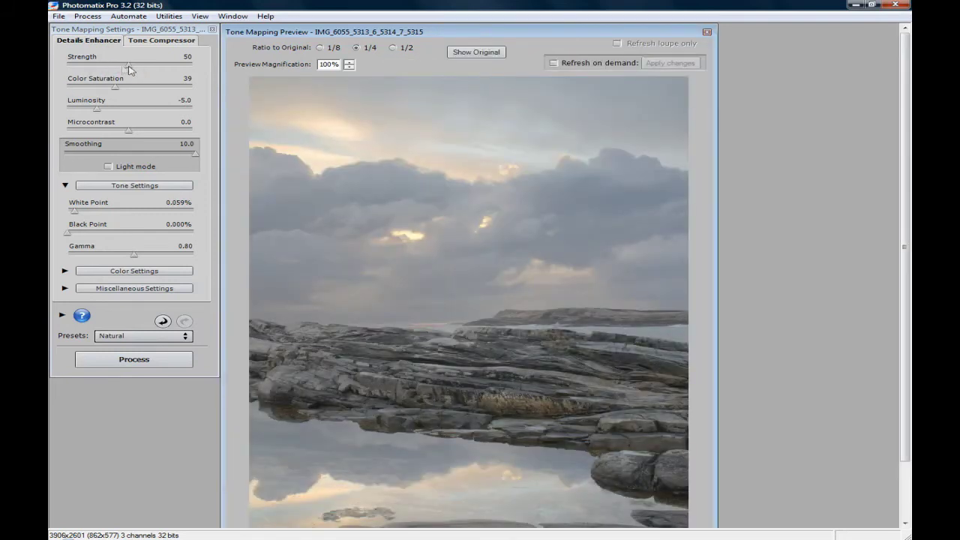
- Set Strength 100, Color Saturation 100, Luminosity -2.0, and enable Light mode smoothing
left_click_drag(128, 66, 225, 68)
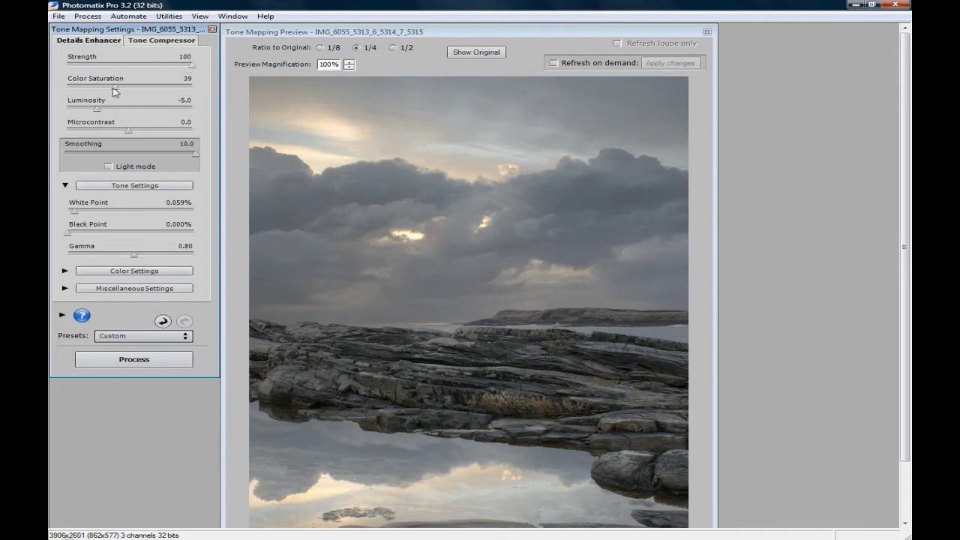
left_click_drag(114, 86, 197, 86)
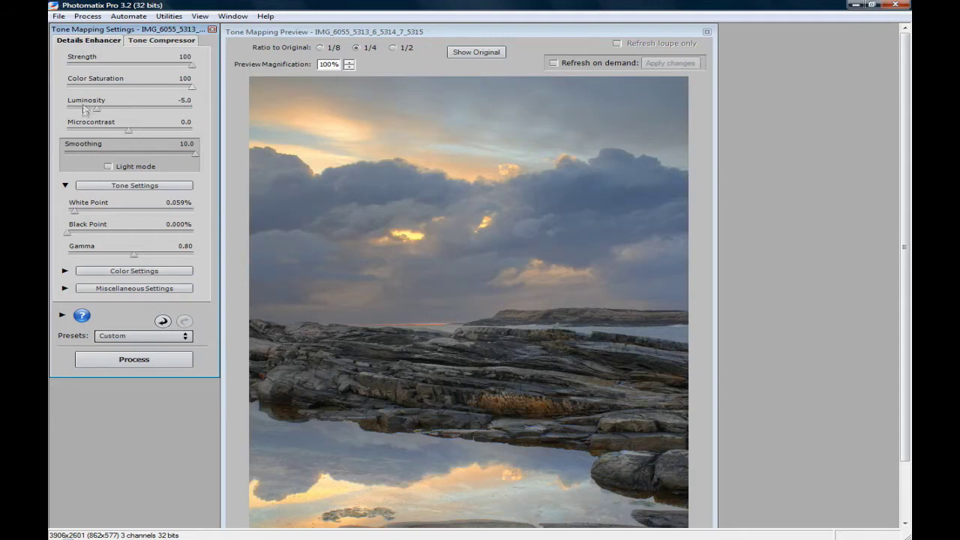
left_click_drag(99, 112, 131, 111)
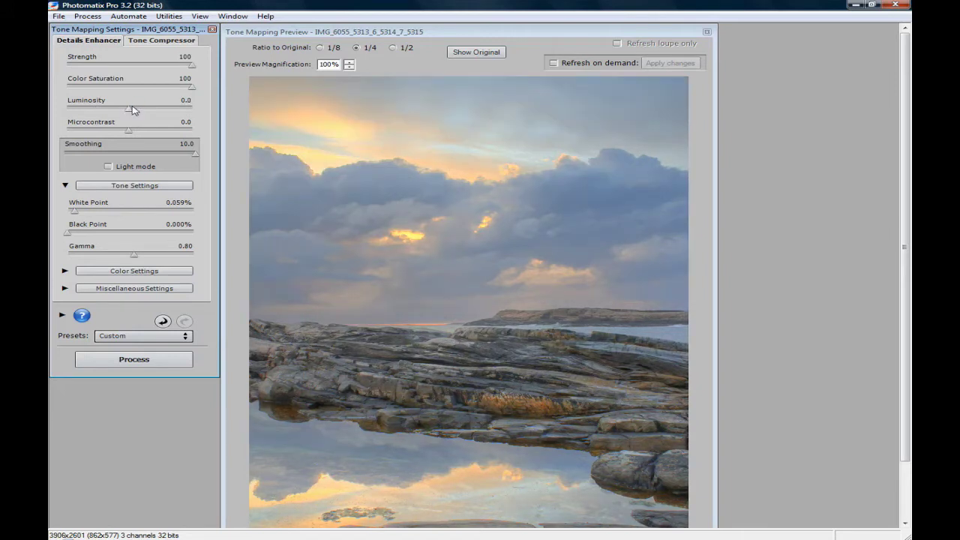
left_click_drag(129, 112, 117, 111)
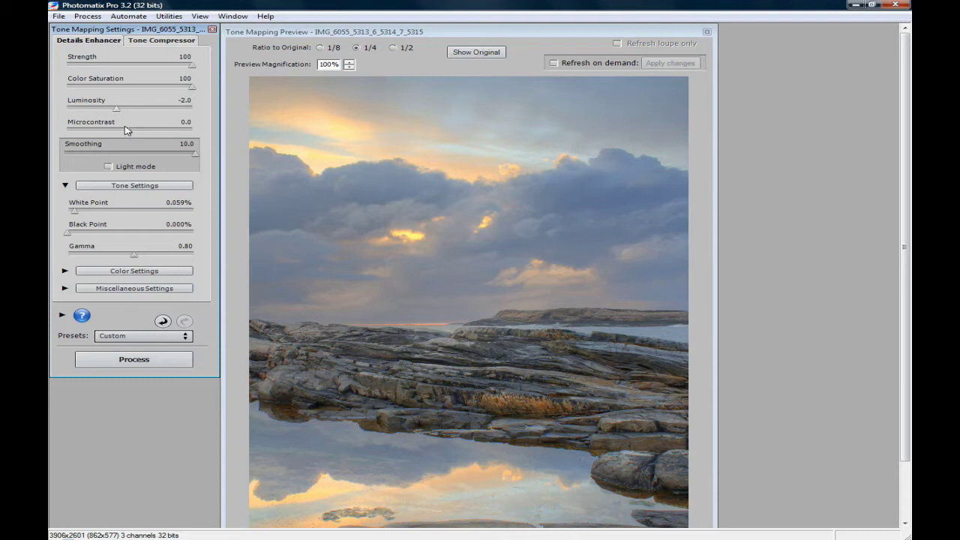
left_click(109, 166)
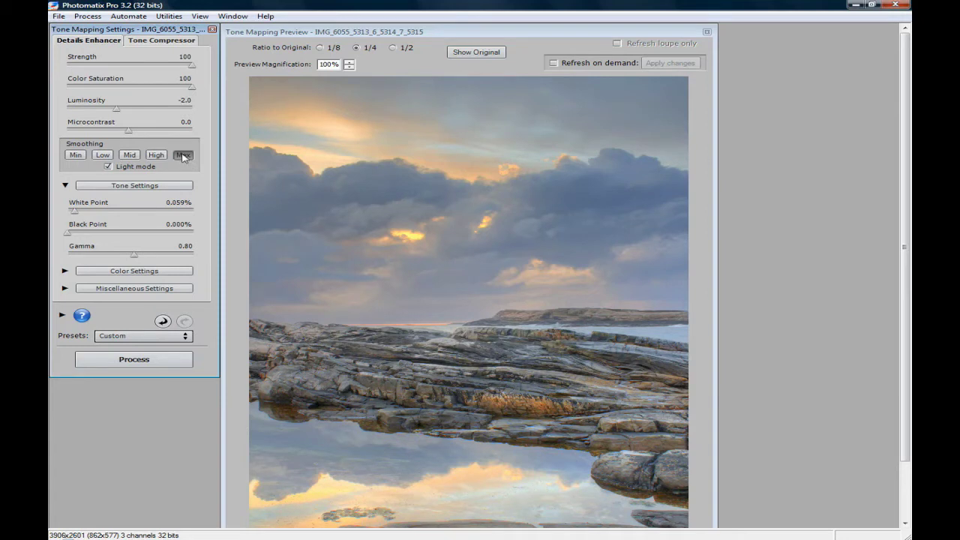
- Compare Min, Mid and High smoothing, settle on Max, and raise the White Point to 1.039%
left_click(156, 155)
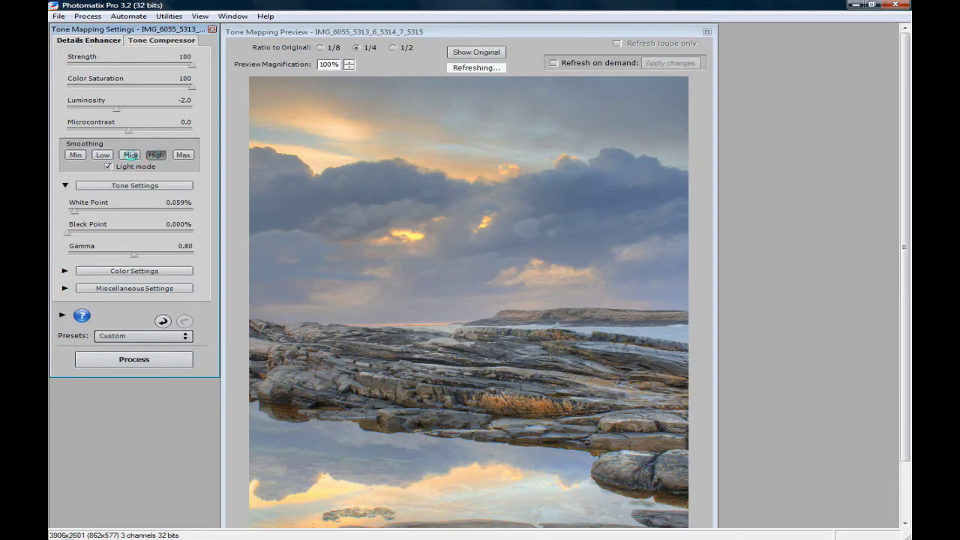
left_click(130, 155)
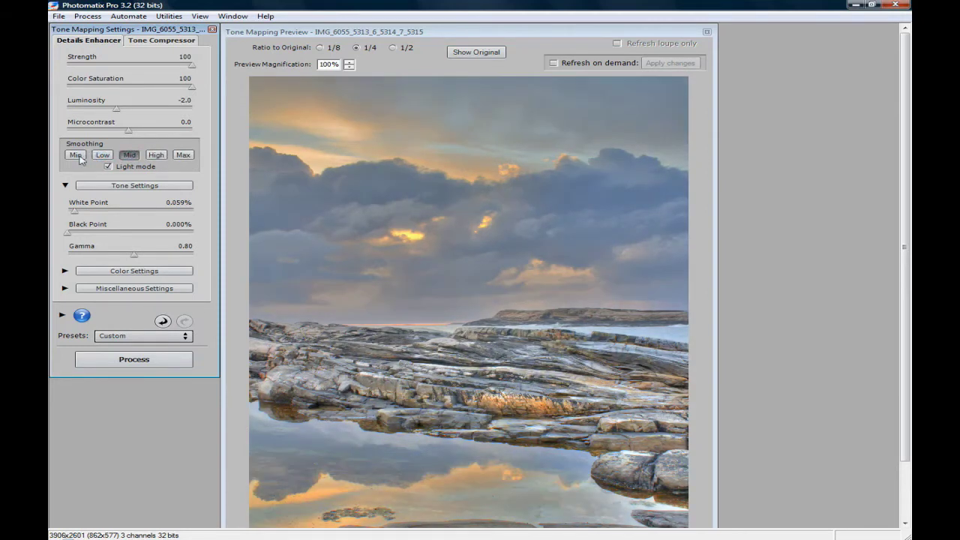
left_click(78, 156)
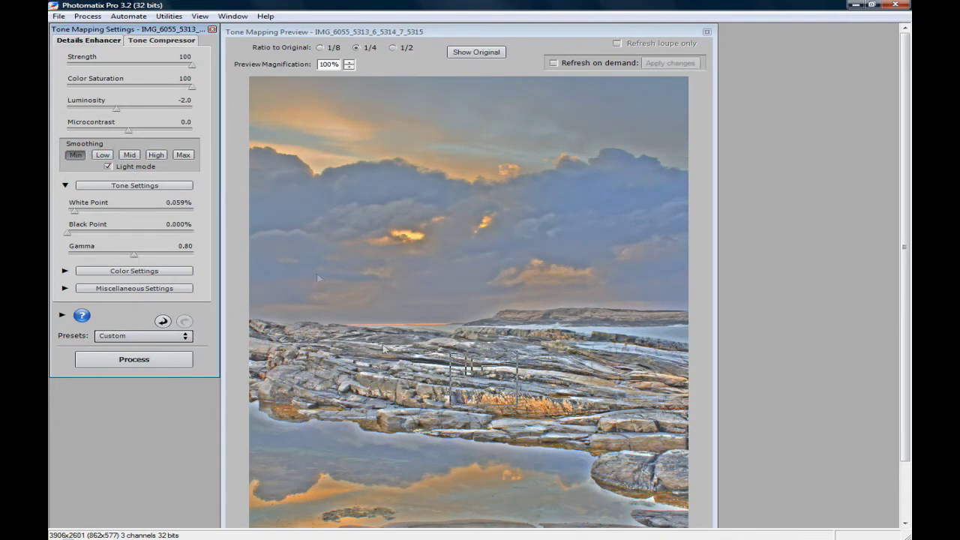
left_click(156, 155)
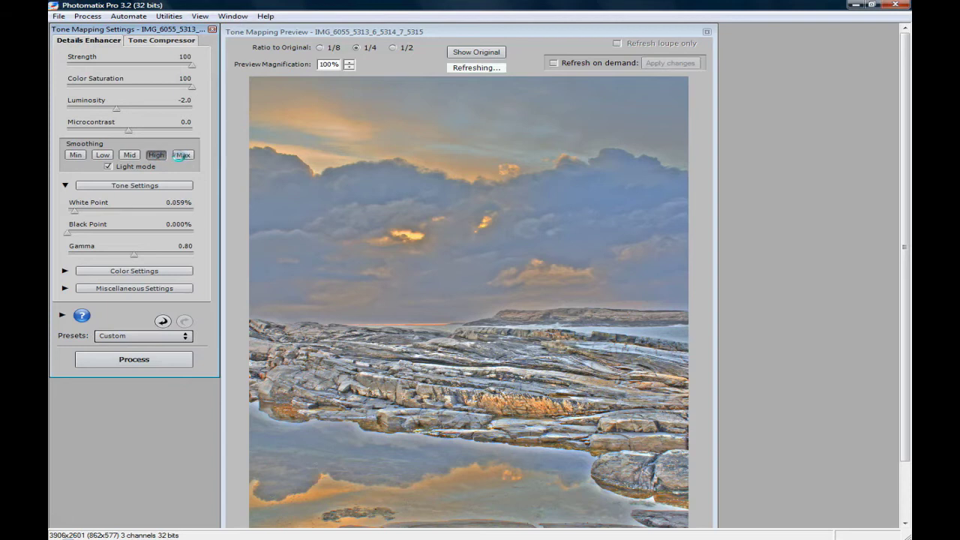
left_click(183, 156)
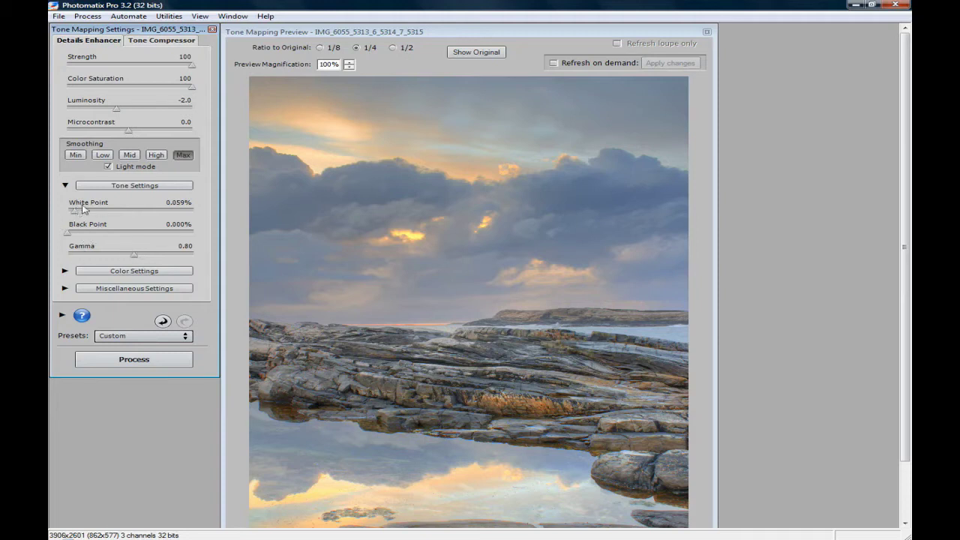
left_click_drag(74, 213, 115, 217)
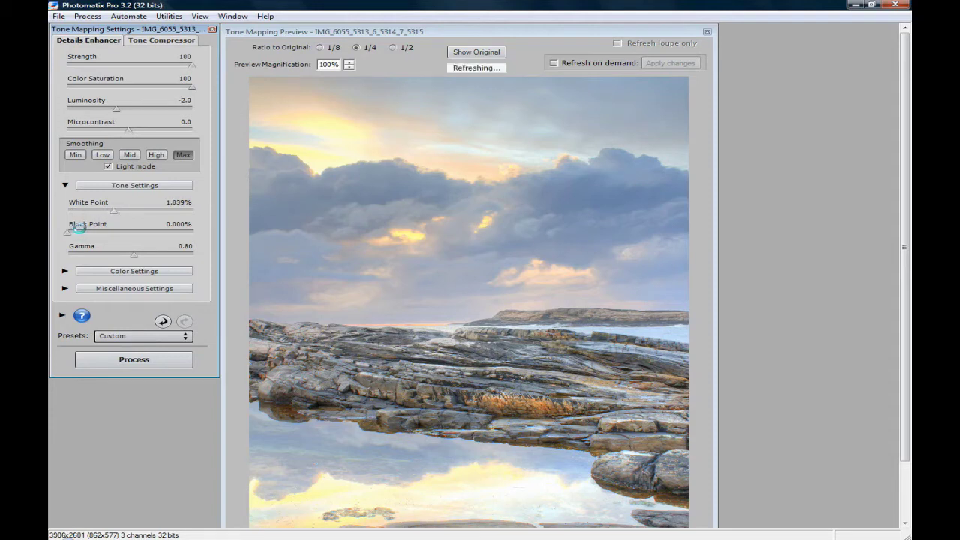
- Keep Black Point at 0.000% and bring Gamma up to 1.21
mouse_move(69, 234)
left_mouse_down()
mouse_move(81, 232)
mouse_move(52, 236)
left_mouse_up()
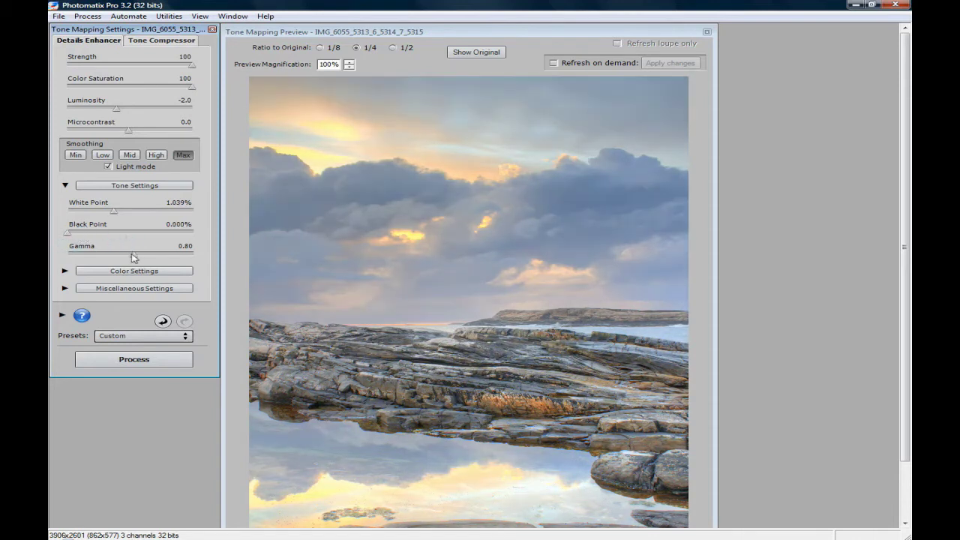
left_click_drag(134, 257, 104, 256)
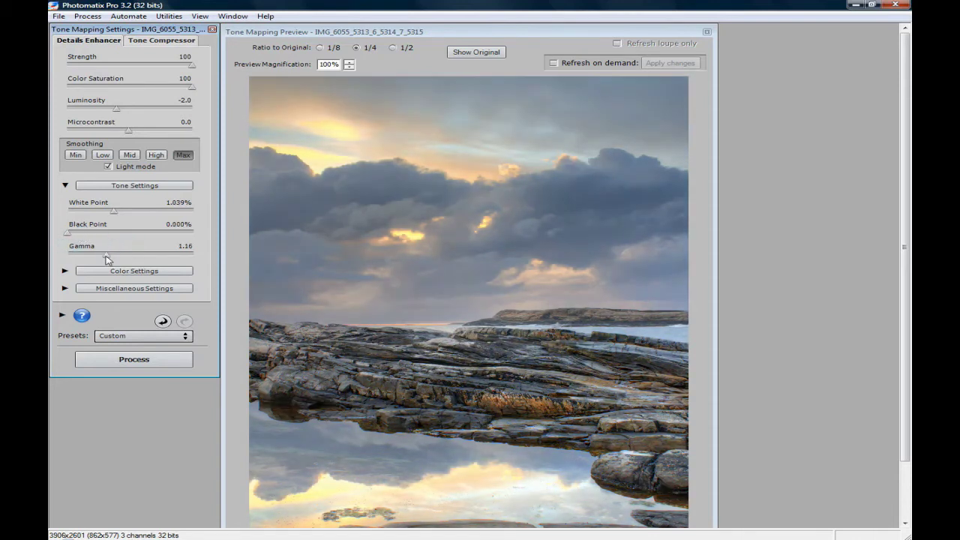
left_click_drag(106, 256, 104, 255)
left_click(102, 257)
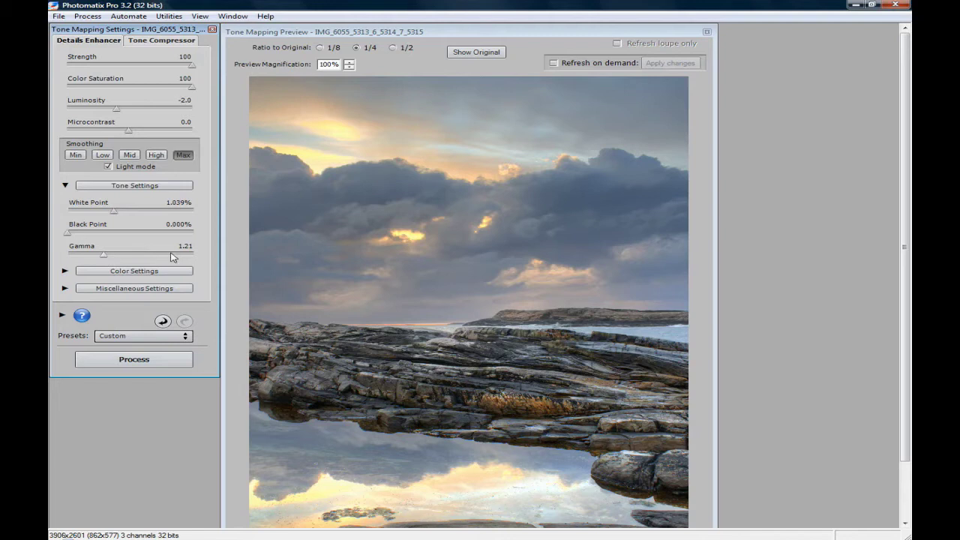
left_click(136, 271)
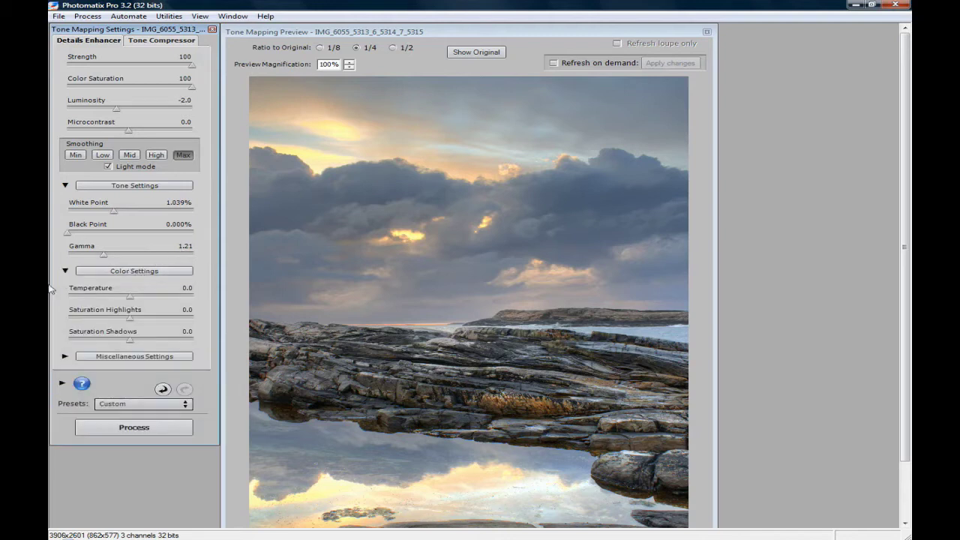
- Keep Temperature at 0.0 and push Saturation Highlights and Saturation Shadows to 10.0
mouse_move(131, 297)
left_mouse_down()
mouse_move(164, 297)
mouse_move(131, 298)
left_mouse_up()
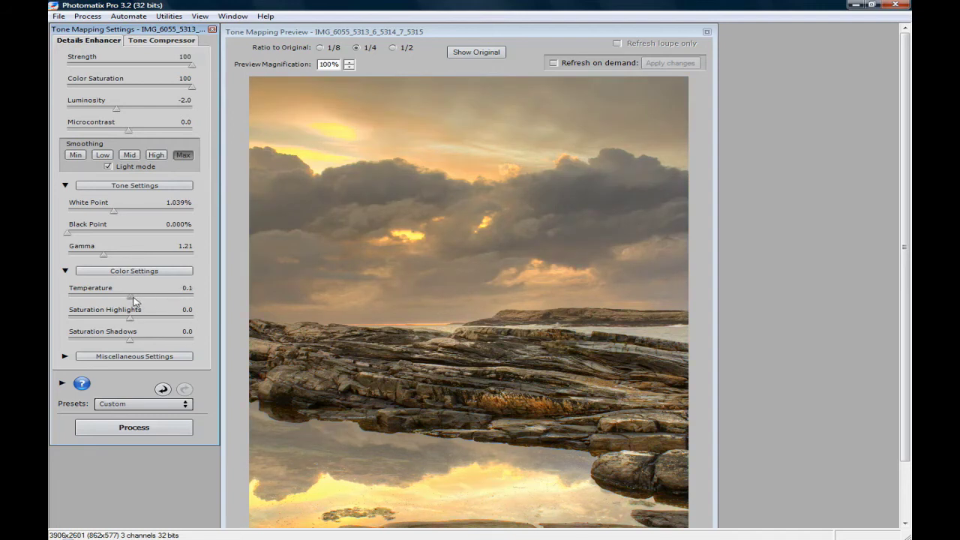
left_click_drag(132, 298, 130, 298)
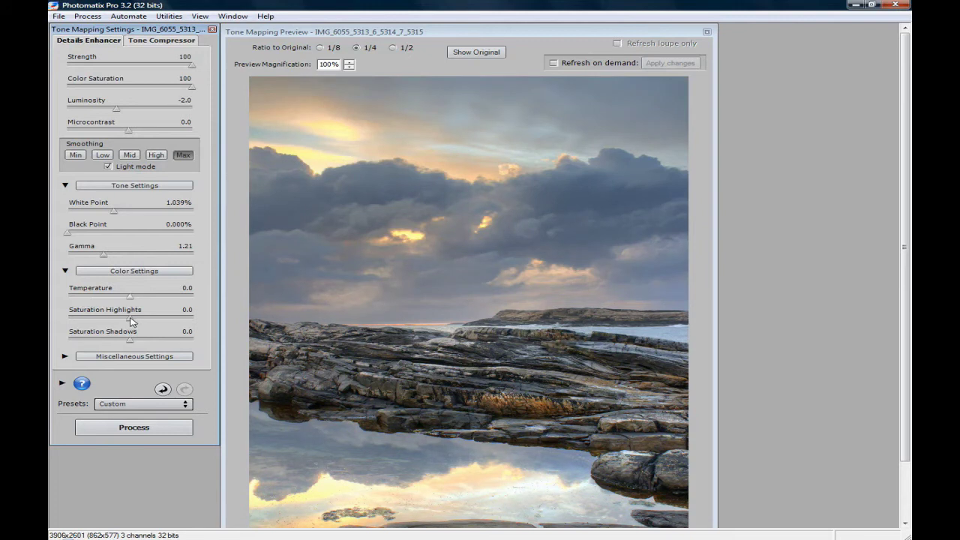
left_click_drag(131, 321, 186, 330)
left_click_drag(127, 341, 236, 340)
- Expand Miscellaneous Settings, zero Highlights Smoothness and settle Micro-smoothing at 3.0
left_click(64, 356)
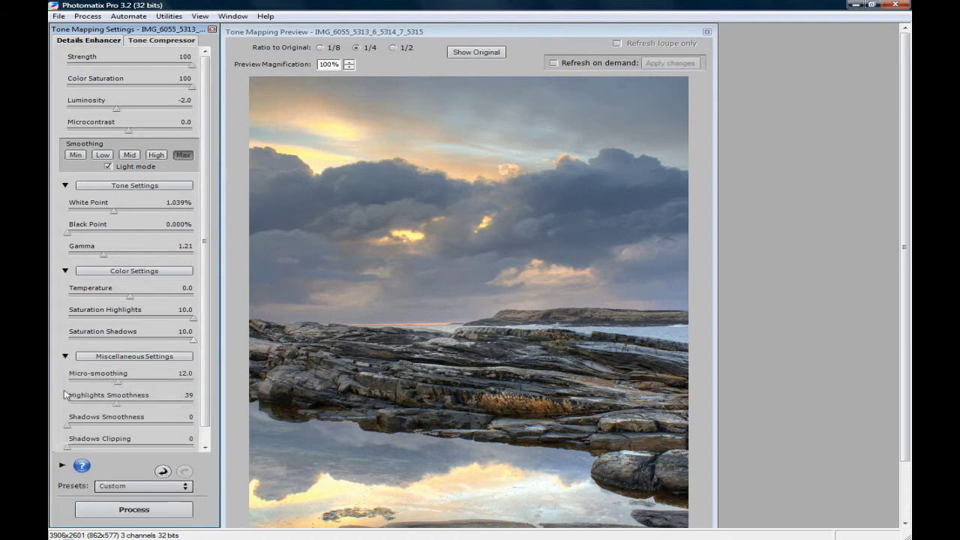
left_click_drag(124, 408, 92, 408)
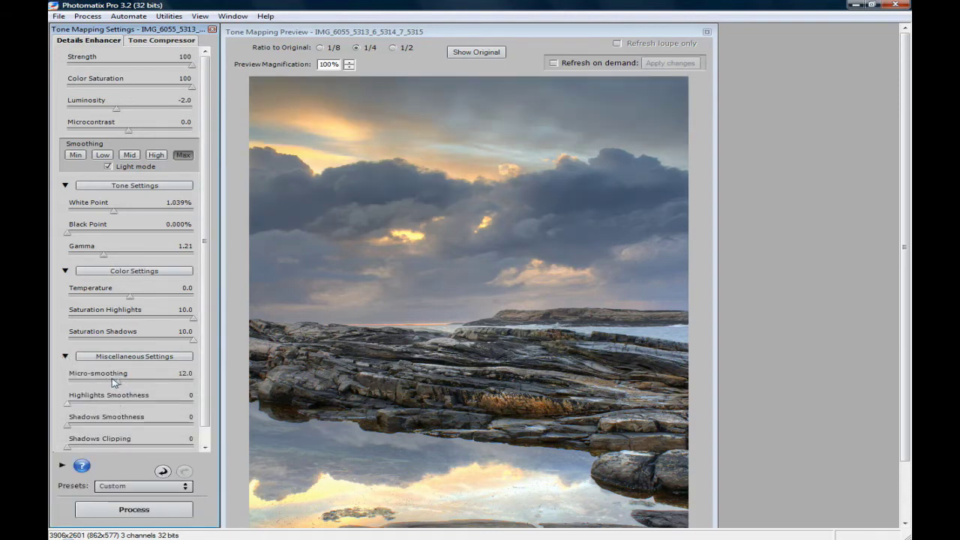
left_click_drag(116, 382, 74, 383)
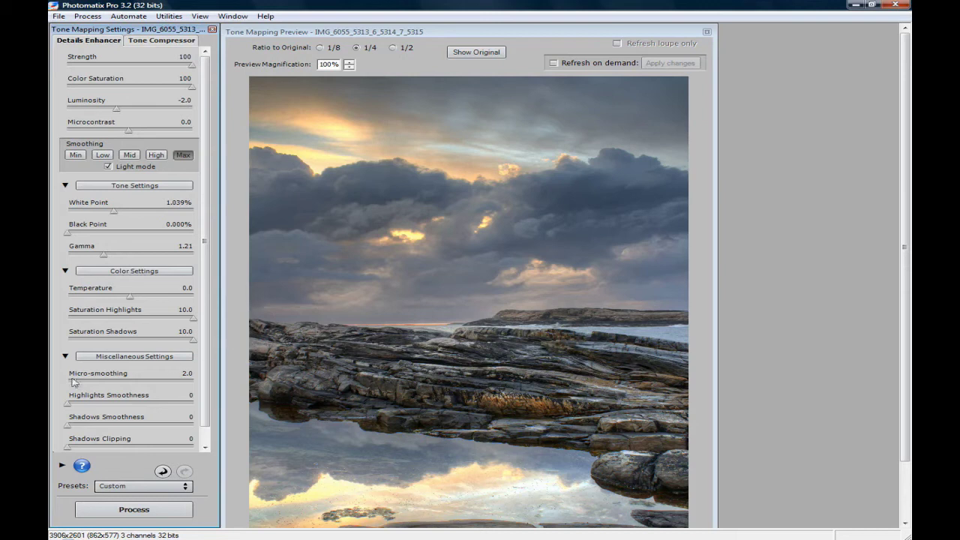
mouse_move(75, 380)
left_mouse_down()
mouse_move(159, 386)
mouse_move(56, 387)
mouse_move(69, 385)
left_mouse_up()
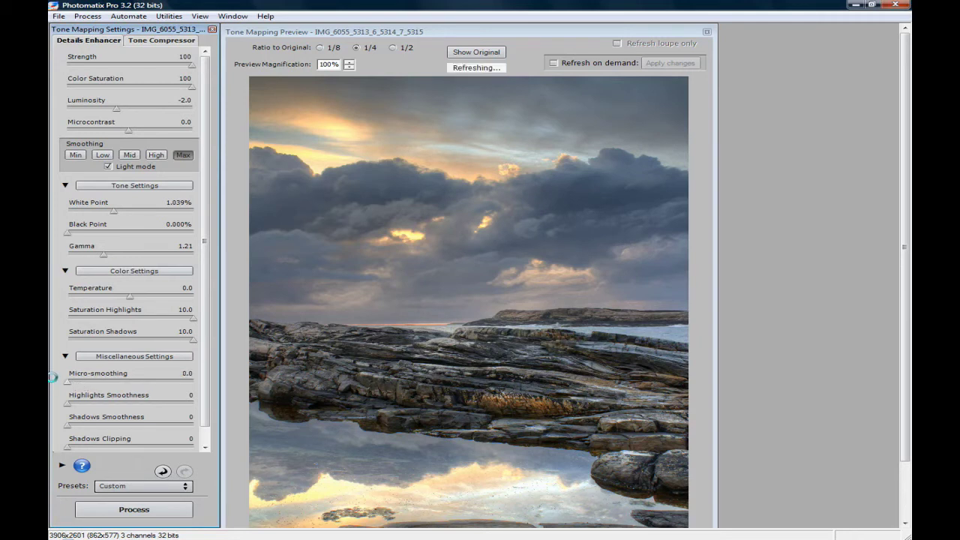
left_click_drag(68, 385, 78, 384)
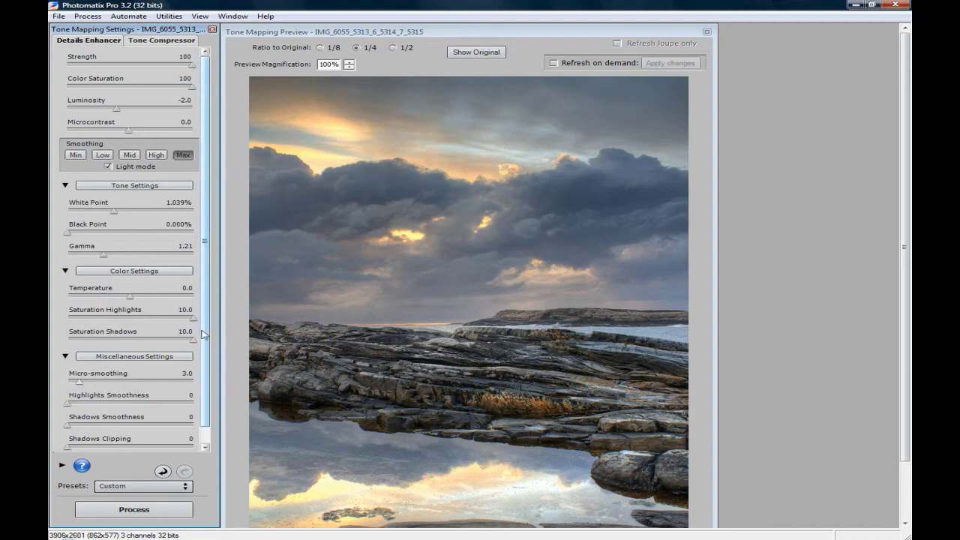
scroll(203, 332, "down", 1)
scroll(202, 332, "up", 1)
left_click(322, 47)
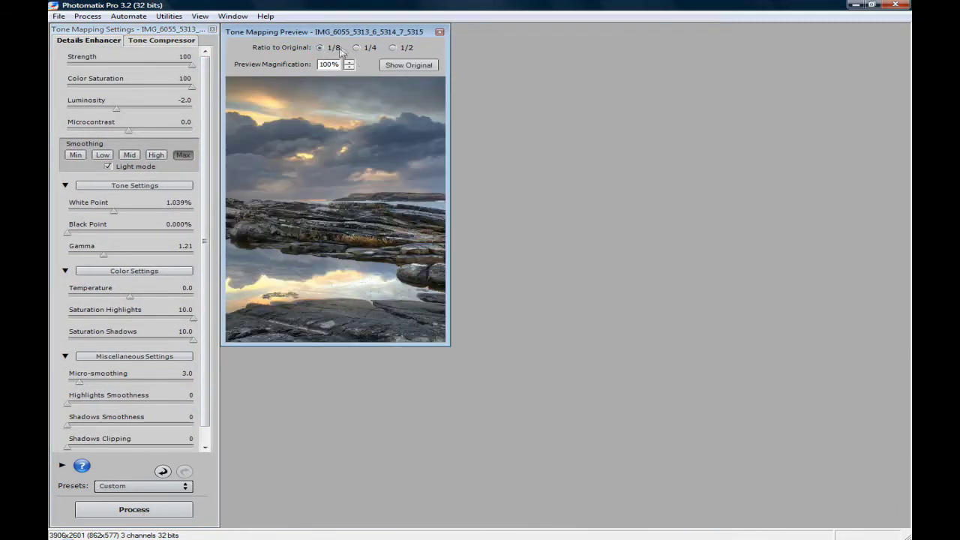
left_click(356, 47)
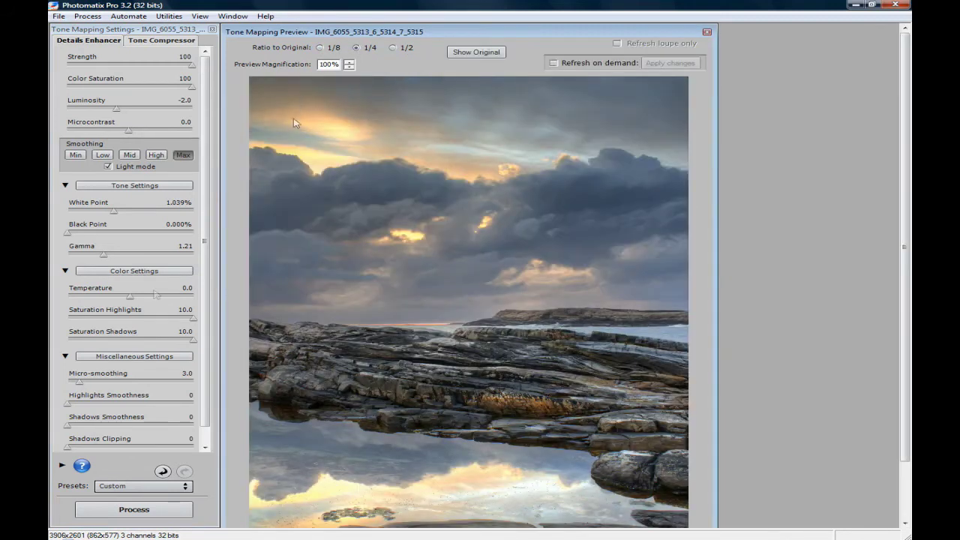
left_click(134, 510)
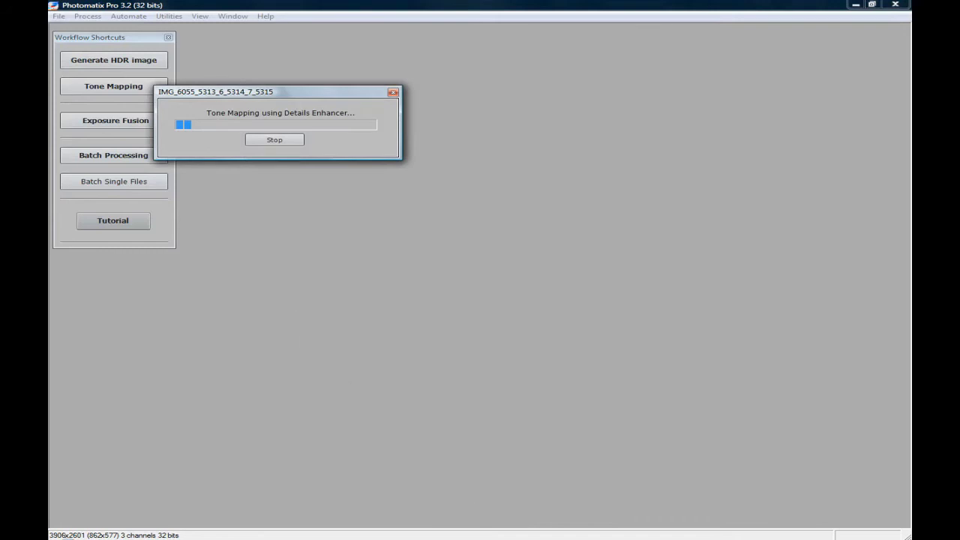
- Launch Photoshop from the Start menu while the tone mapping keeps processing
key("super")
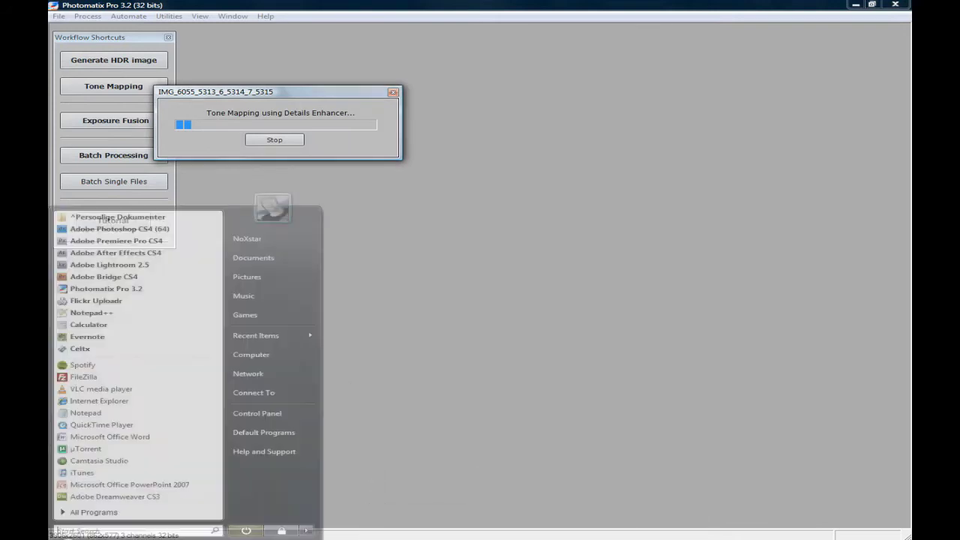
left_click(465, 234)
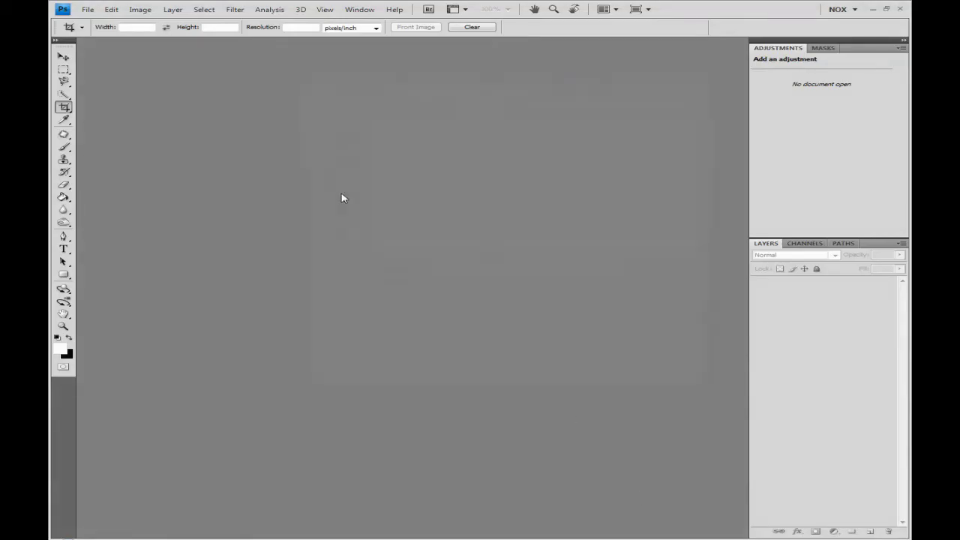
- Browse the Desktop files in Photoshop's Open dialog, then cancel without opening anything
double_click(342, 198)
scroll(703, 199, "down", 1)
key("Escape")
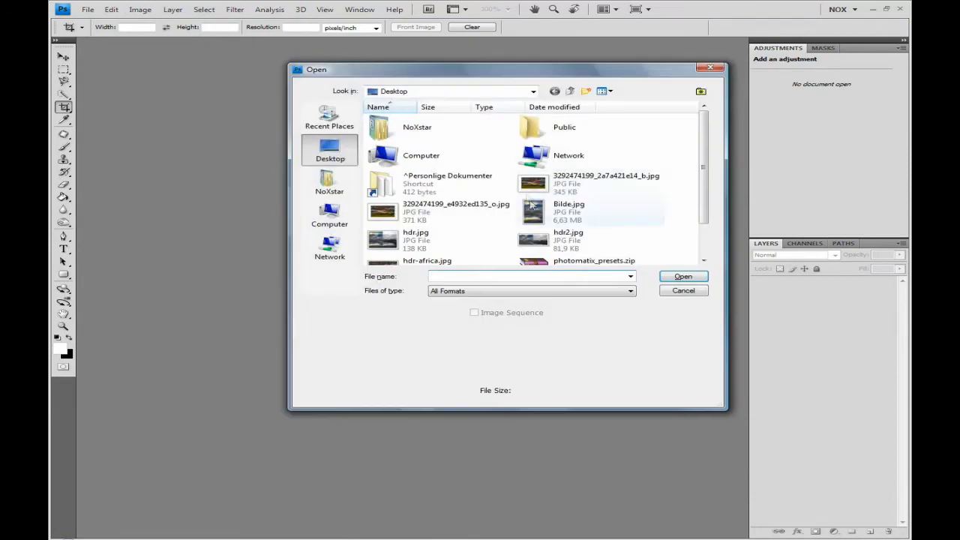
left_click(569, 162)
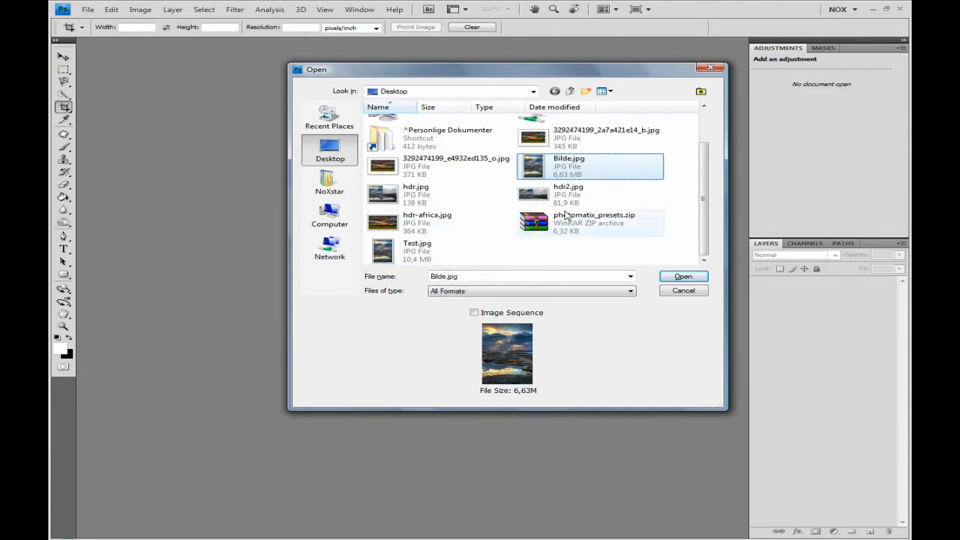
key("Escape")
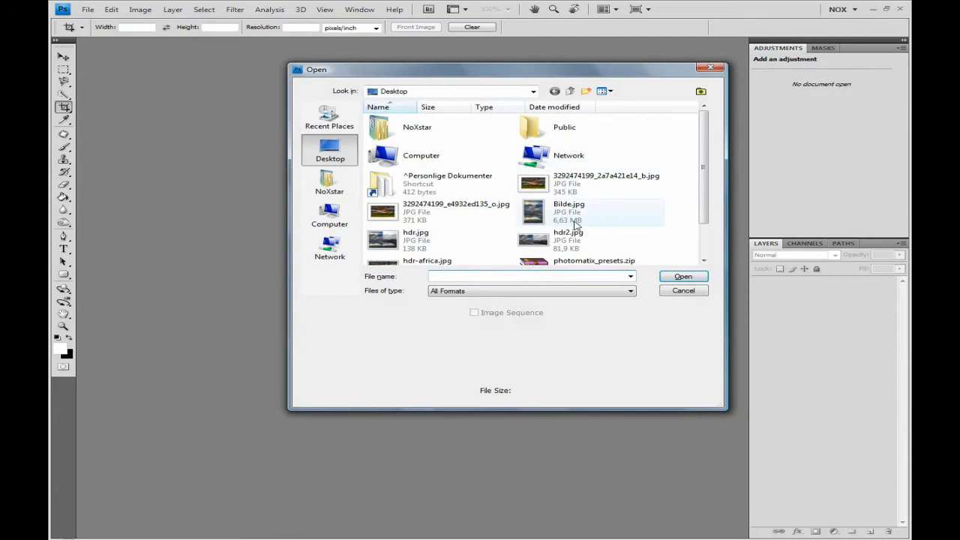
left_click(420, 253)
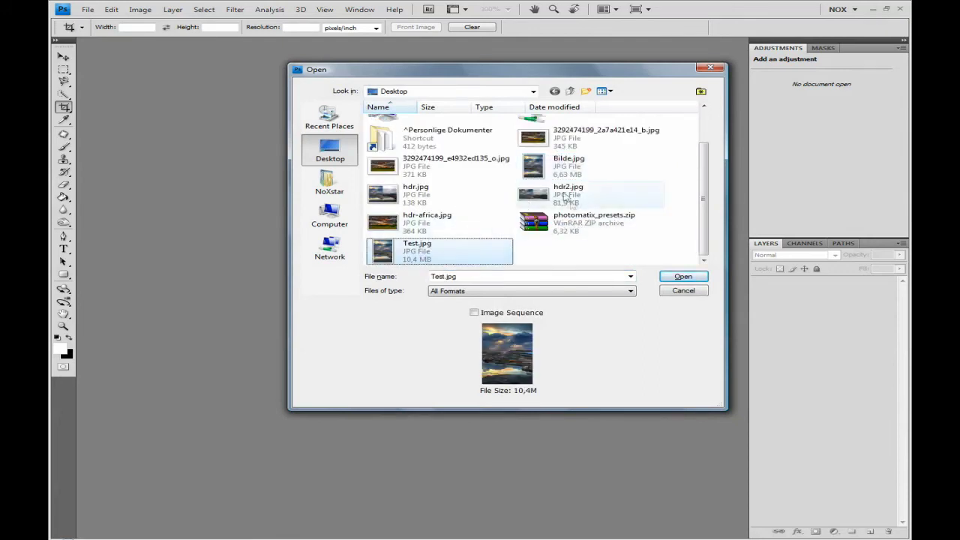
scroll(543, 207, "up", 1)
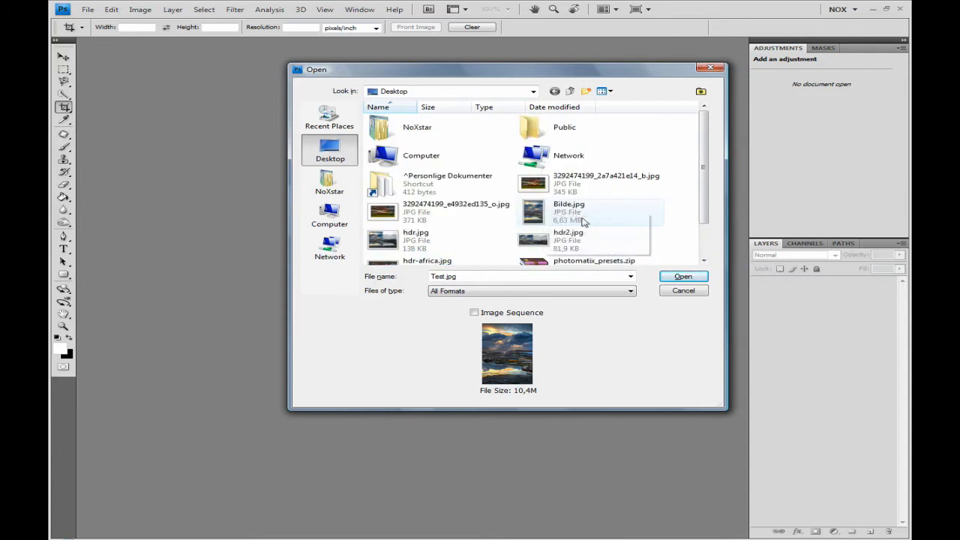
scroll(577, 218, "down", 1)
key("Escape")
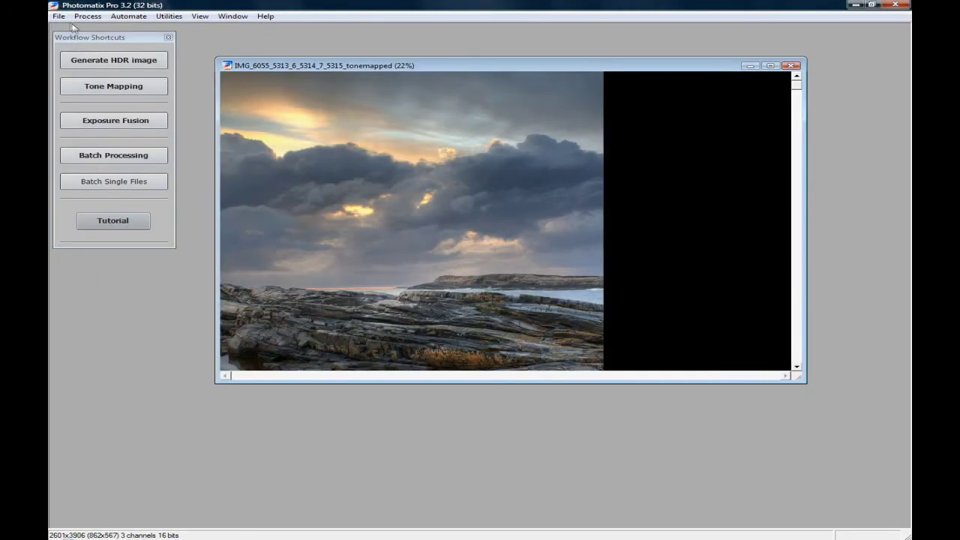
- Save Photomatix's tone-mapped image as an 8-bit TIFF named 'tsts', then reopen Photoshop's Open dialog
left_click(60, 15)
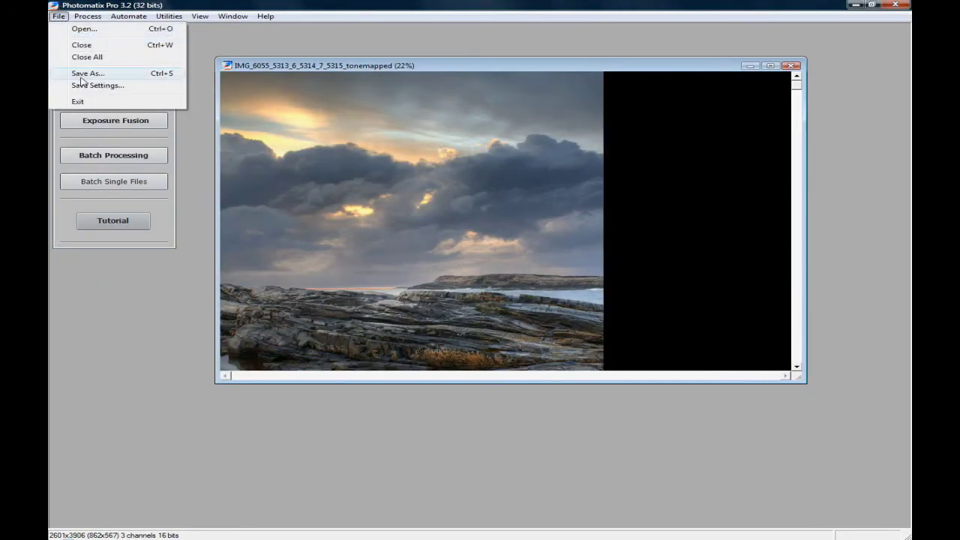
left_click(84, 74)
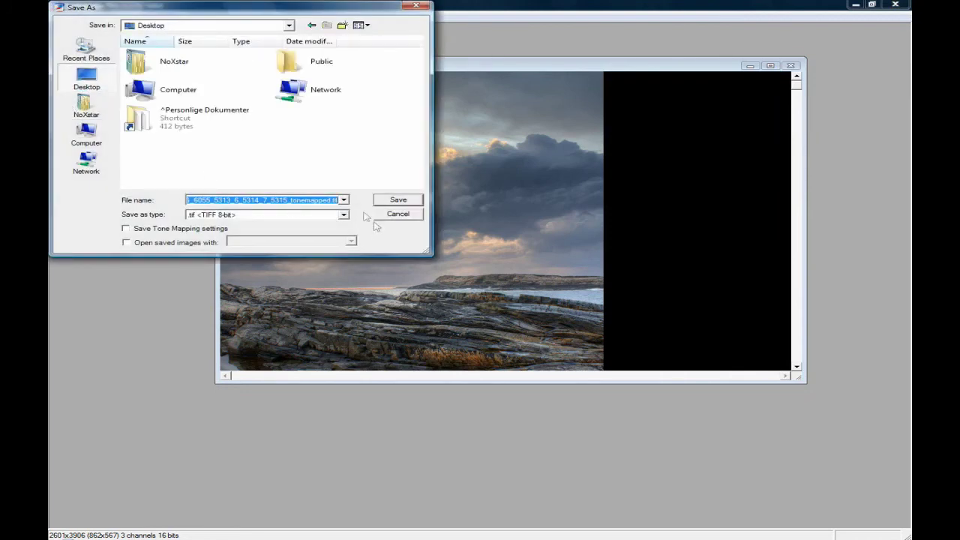
type("tststst")
left_click(393, 200)
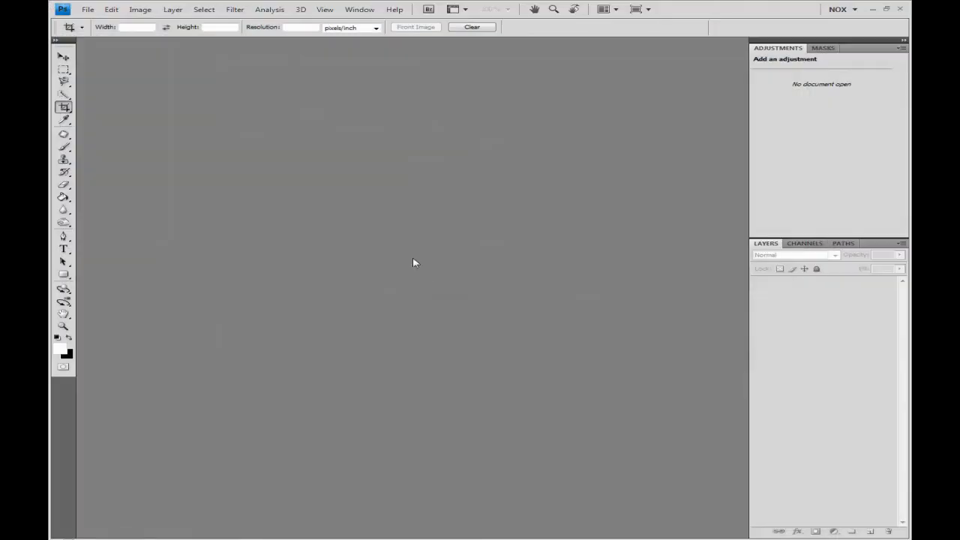
double_click(412, 256)
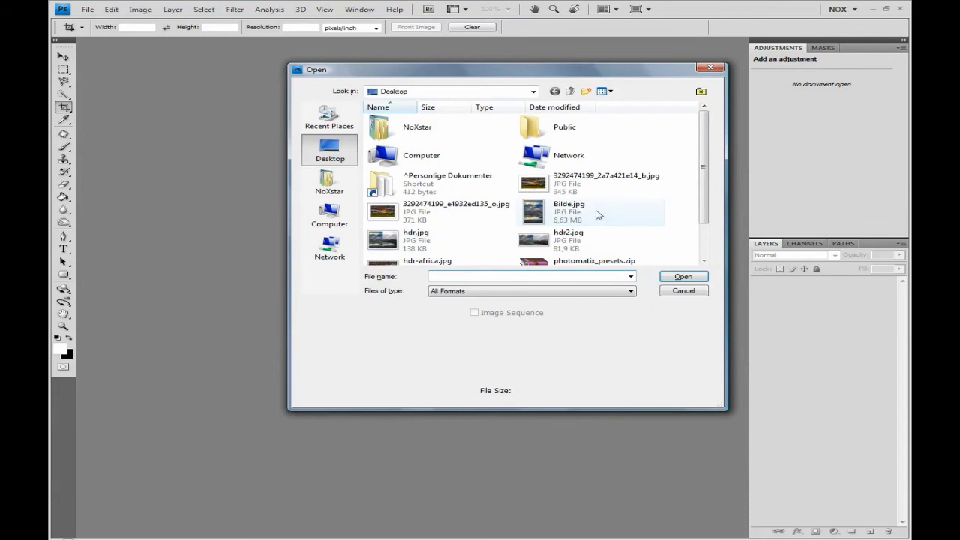
- Open the tone-mapped TIFF tstststst.tif from the Desktop as a Background layer
left_click(597, 216)
scroll(597, 217, "down", 2)
double_click(570, 247)
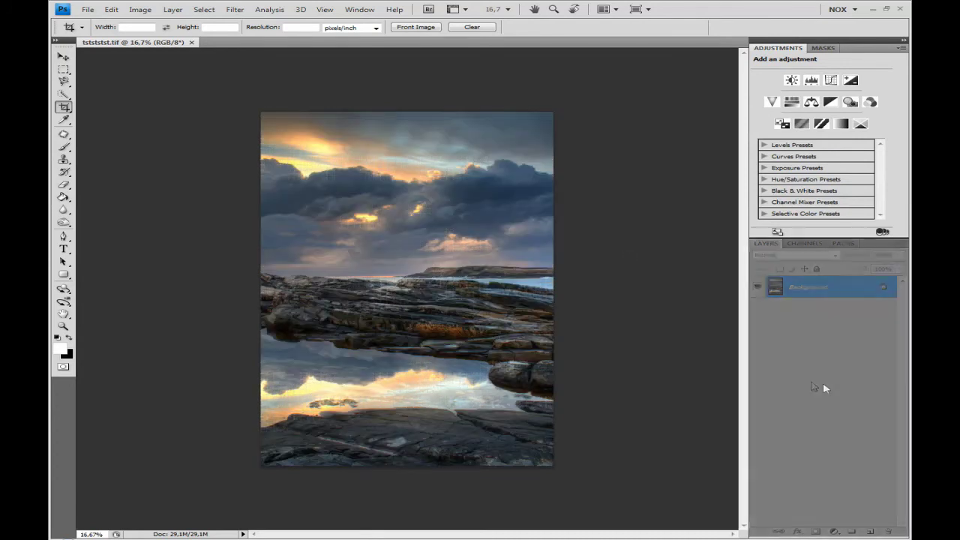
left_click(834, 531)
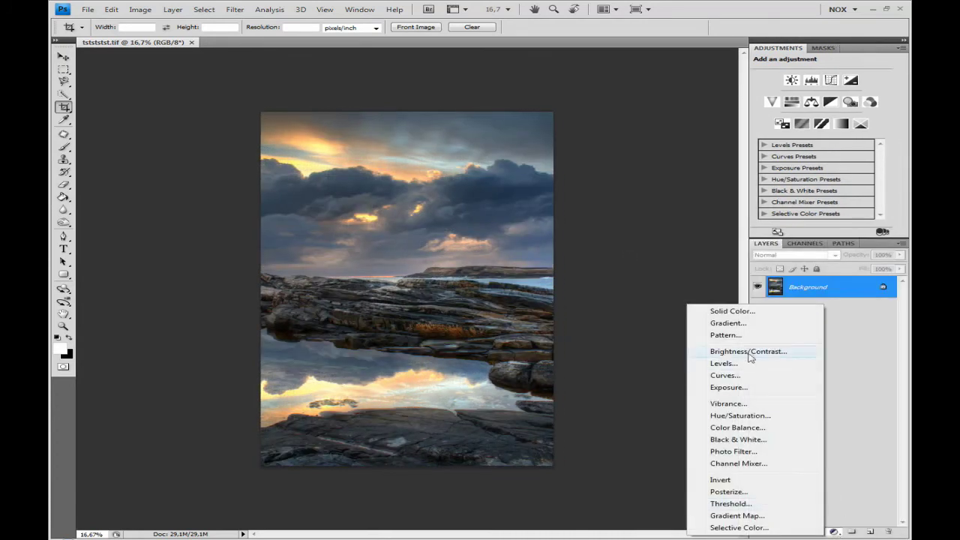
- Add a Vibrance layer at 40 and a Curves layer lifting input 120 to output 153
left_click(727, 404)
left_click_drag(795, 77, 829, 80)
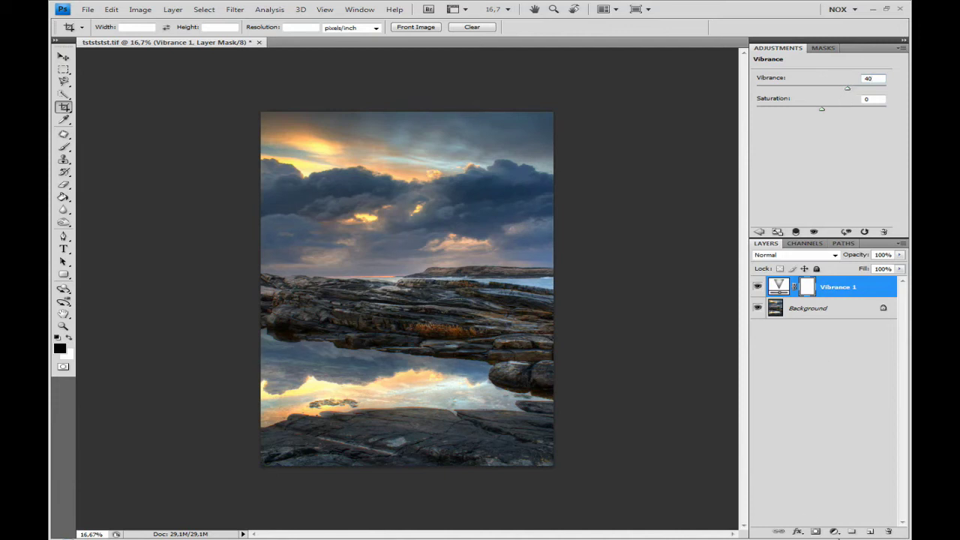
left_click(833, 530)
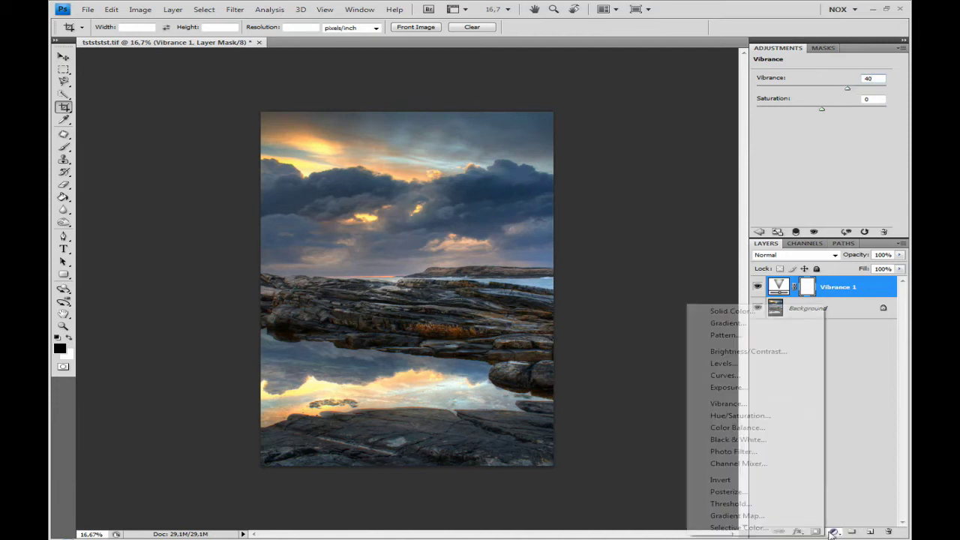
left_click(716, 376)
left_click_drag(832, 137, 828, 126)
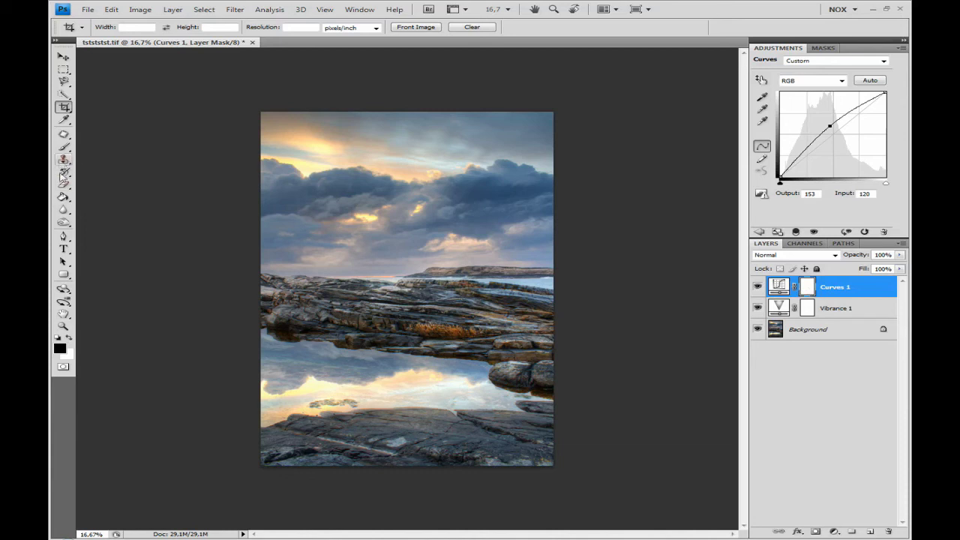
left_click(63, 199)
right_click(64, 199)
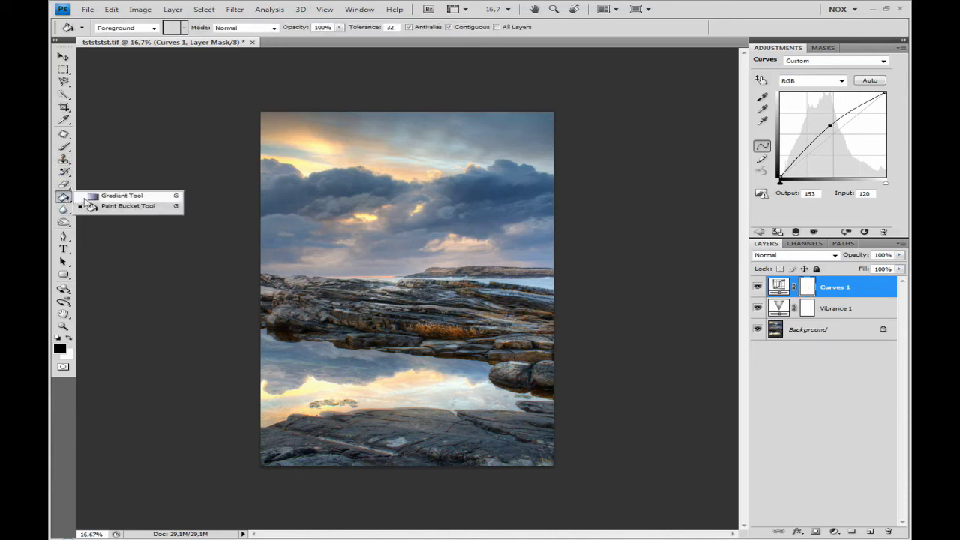
- Draw a vertical black-to-white gradient on the Curves 1 mask so brightening fades toward the sky
left_click(112, 196)
left_click(148, 28)
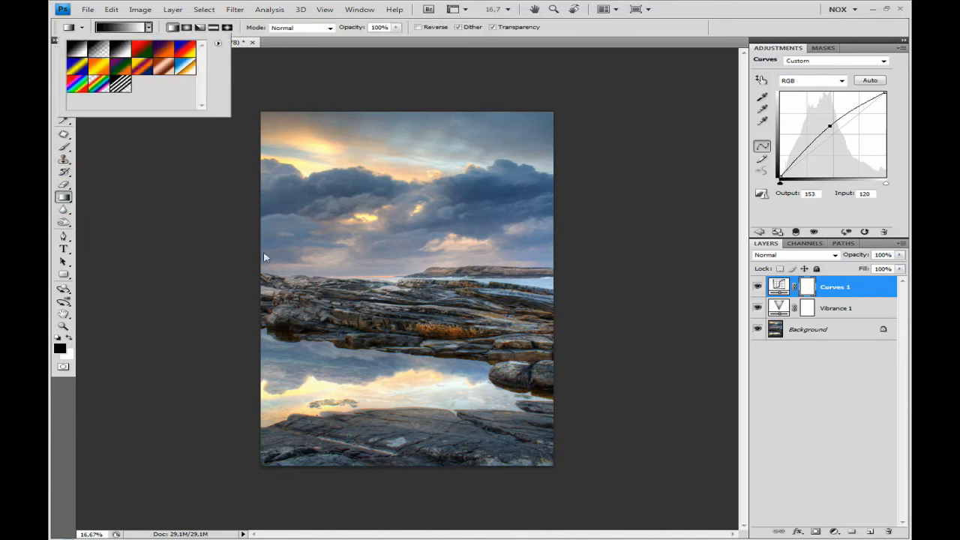
double_click(67, 51)
left_click_drag(389, 267, 392, 329)
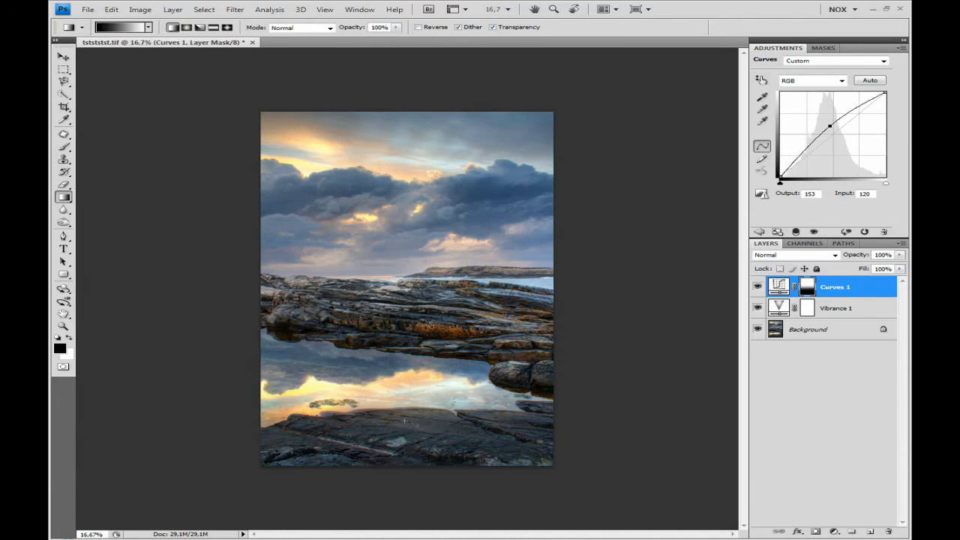
left_click_drag(409, 249, 409, 308)
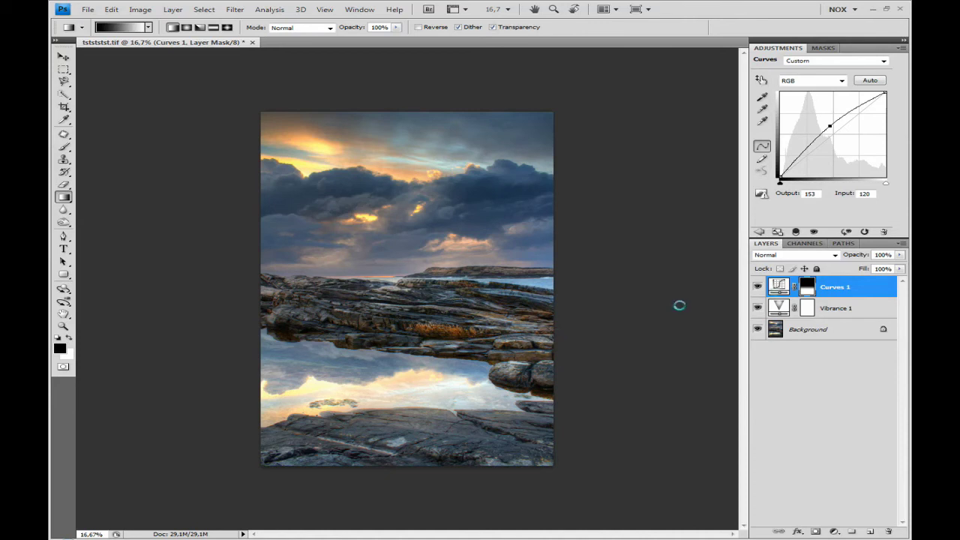
left_click_drag(390, 221, 388, 324)
left_click(758, 287)
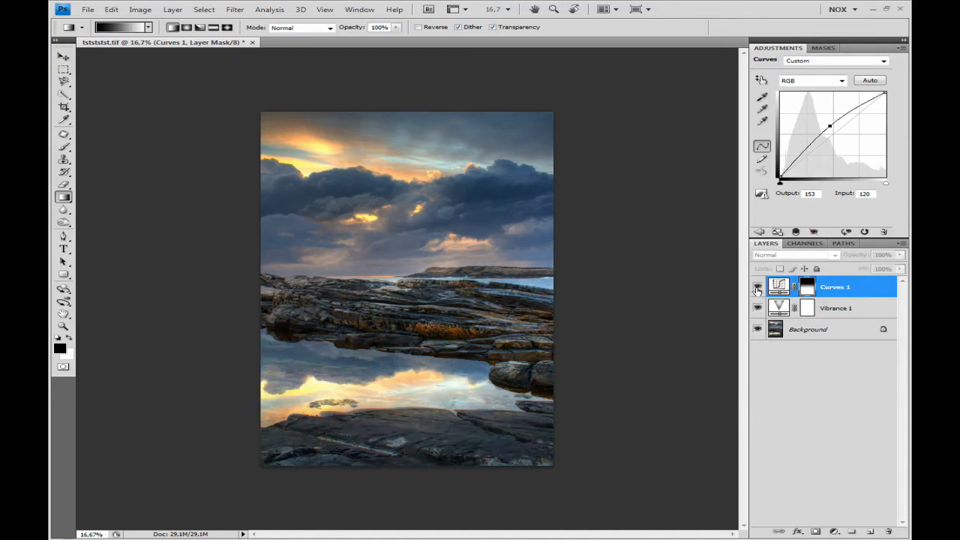
left_click(757, 288)
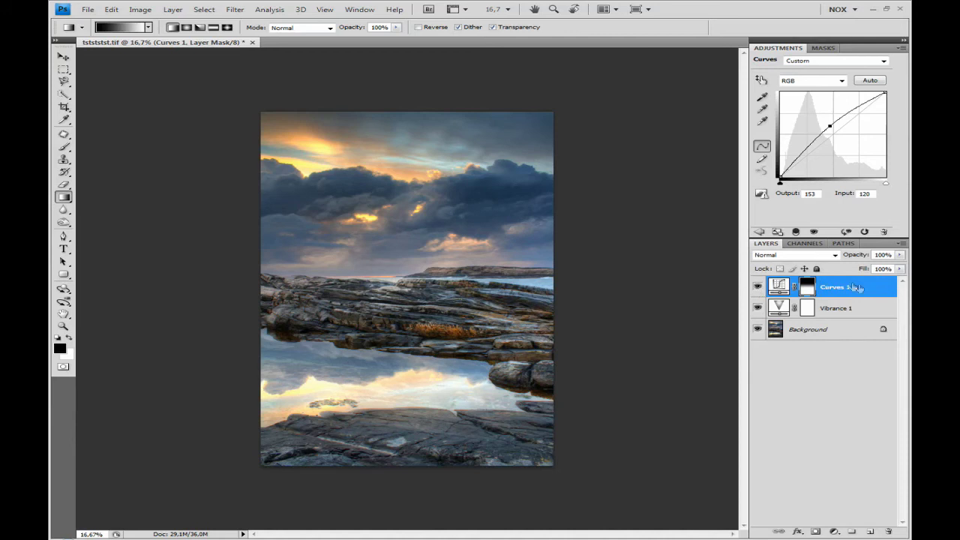
left_click(885, 255)
left_click(861, 421)
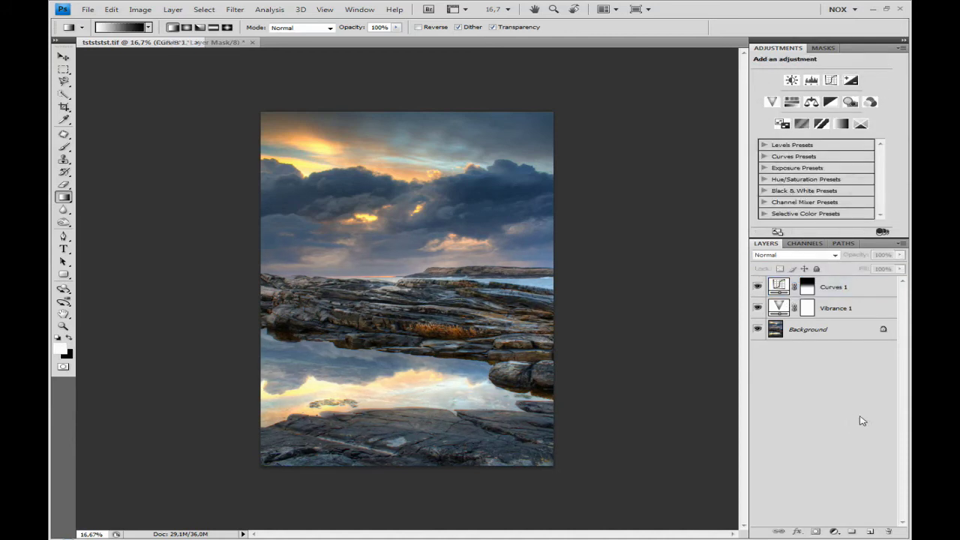
- Add a Hue/Saturation adjustment layer with the on-image targeted adjustment tool enabled
left_click(833, 531)
left_click(739, 415)
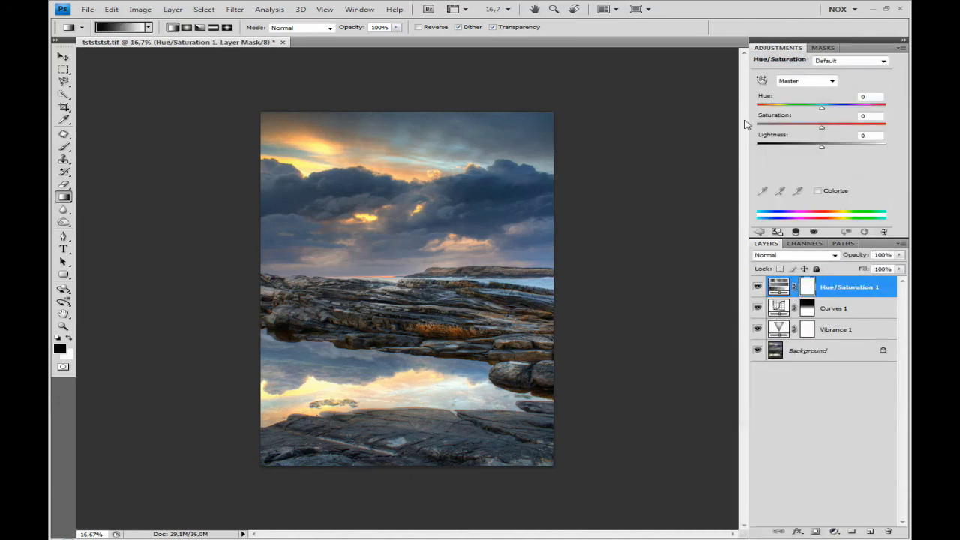
left_click(762, 81)
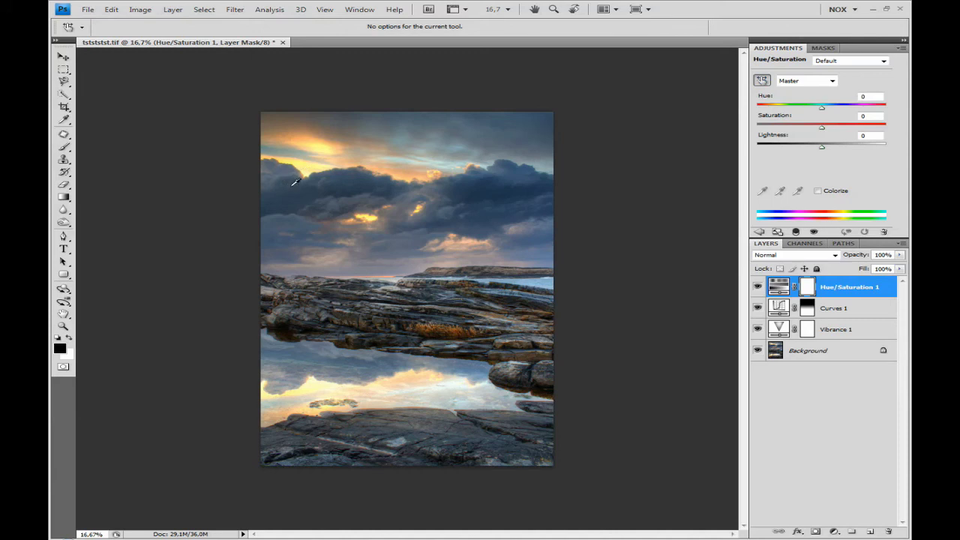
- Drag on the sky, rocks and clouds to boost Yellows saturation and set Blues to -2
left_click(323, 148)
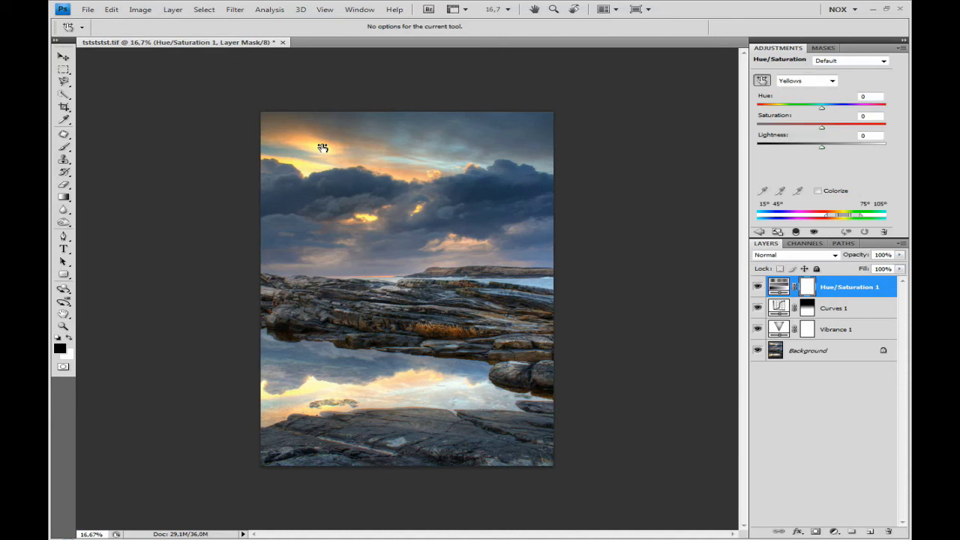
mouse_move(322, 148)
left_mouse_down()
mouse_move(134, 148)
mouse_move(584, 151)
mouse_move(229, 142)
mouse_move(313, 137)
mouse_move(325, 150)
left_mouse_up()
left_click_drag(336, 196, 342, 194)
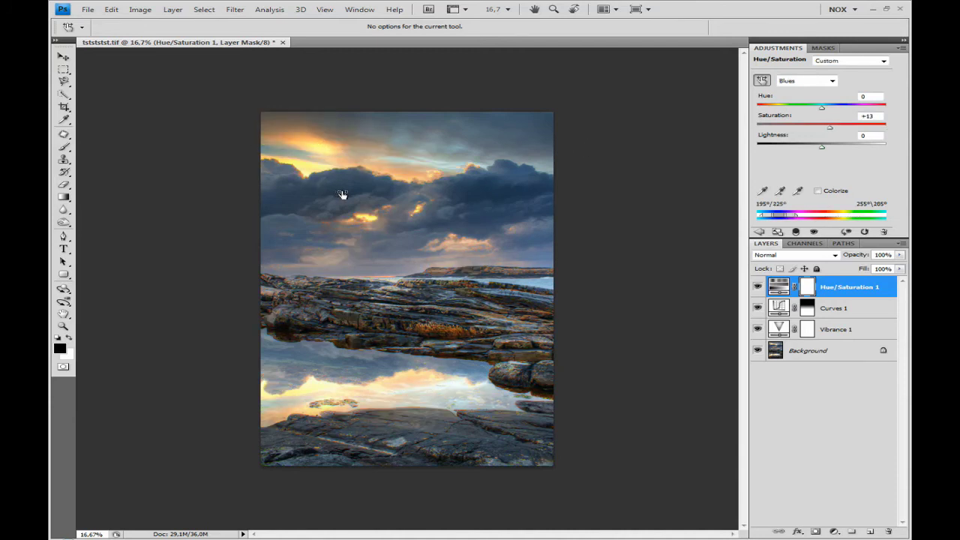
left_click_drag(383, 321, 409, 322)
mouse_move(349, 365)
left_mouse_down()
mouse_move(371, 381)
mouse_move(362, 376)
left_mouse_up()
left_click_drag(487, 194, 480, 196)
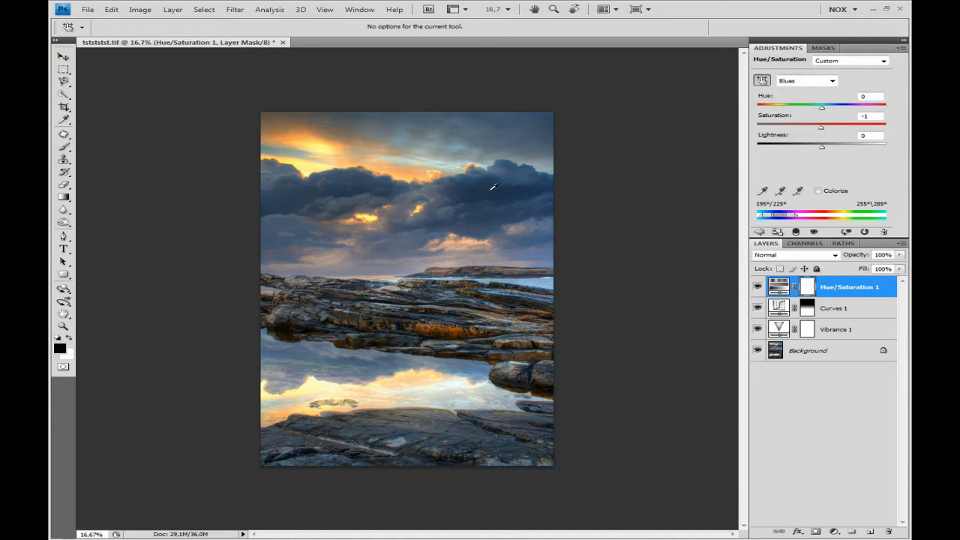
- Convert the Background to Layer 0 and select all layers for a merged stamp
key("g")
double_click(776, 350, "alt")
left_click(852, 293, "shift")
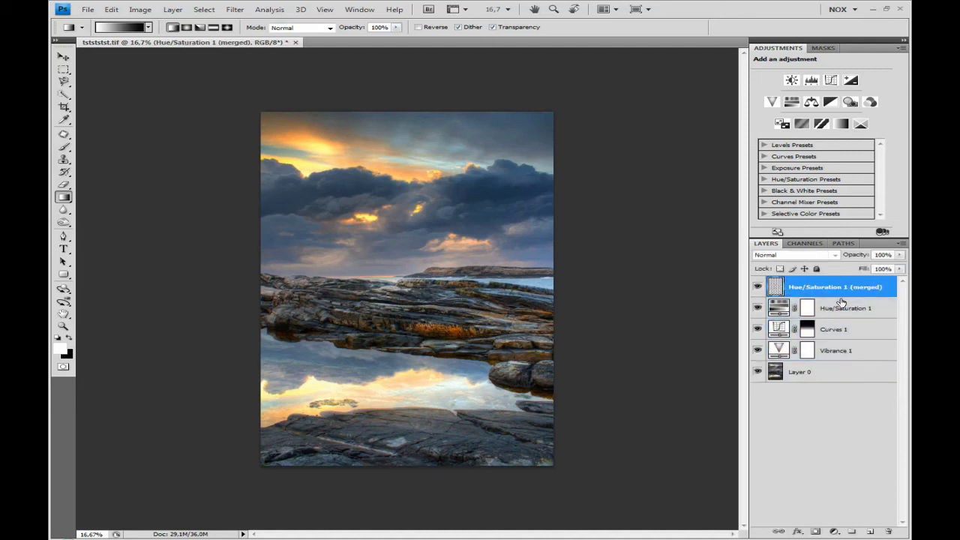
- Burn the clouds, upper sky, rocky horizon and lower rocks on the merged layer at 50% midtone exposure
left_click(64, 223)
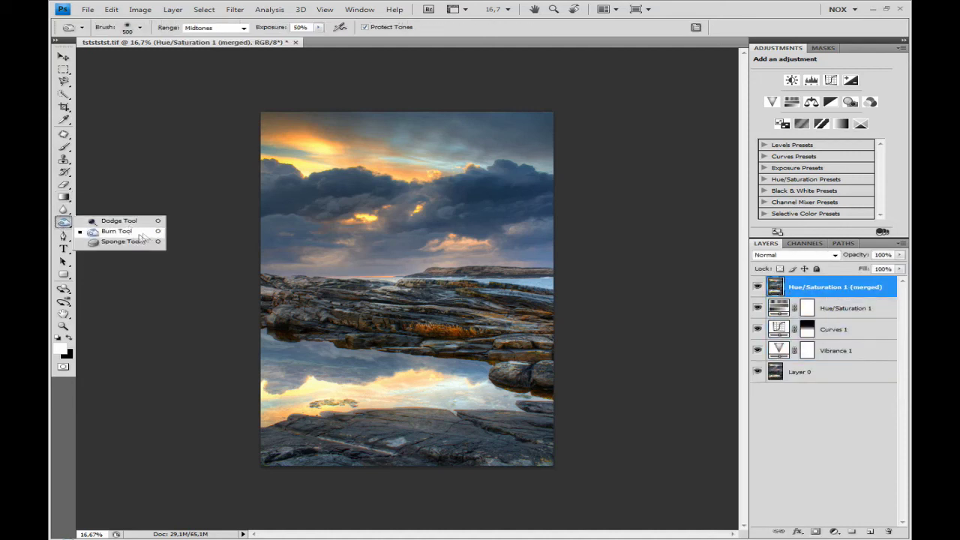
left_click(135, 238)
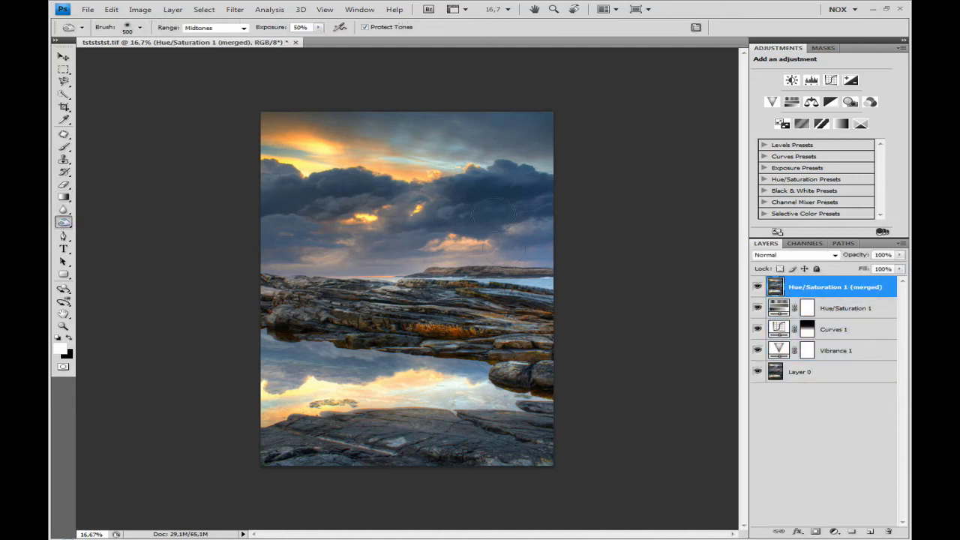
mouse_move(363, 216)
left_mouse_down()
mouse_move(315, 214)
mouse_move(556, 220)
mouse_move(239, 251)
mouse_move(480, 270)
left_mouse_up()
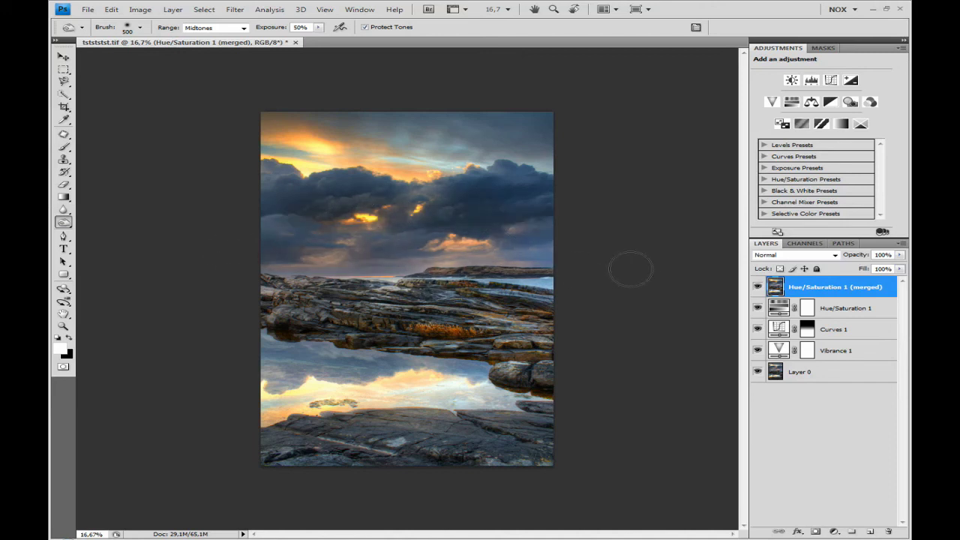
mouse_move(607, 198)
left_mouse_down()
mouse_move(480, 135)
mouse_move(315, 135)
mouse_move(136, 157)
left_mouse_up()
mouse_move(250, 292)
left_mouse_down()
mouse_move(549, 300)
mouse_move(285, 311)
left_mouse_up()
mouse_move(248, 345)
left_mouse_down()
mouse_move(569, 405)
mouse_move(197, 454)
left_mouse_up()
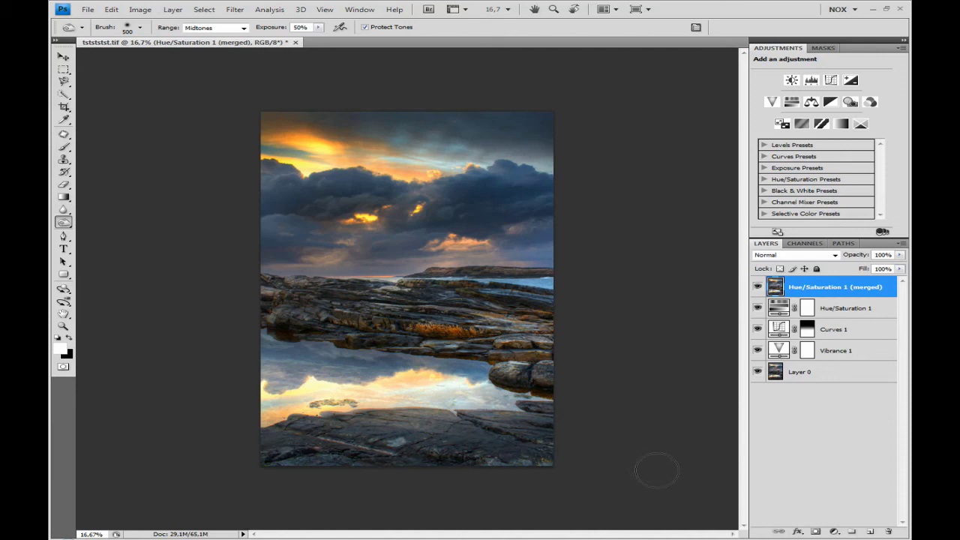
left_click(758, 287)
- Compare the merged layer on and off, then set its opacity to 50%
left_click(758, 288)
scroll(581, 225, "down", 2)
scroll(583, 231, "down", 2)
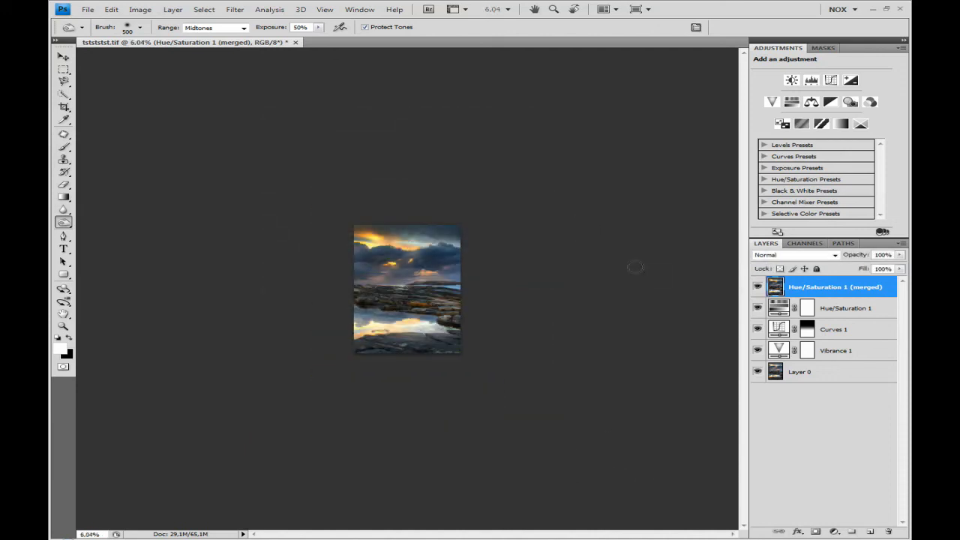
left_click(757, 287)
left_click(757, 287)
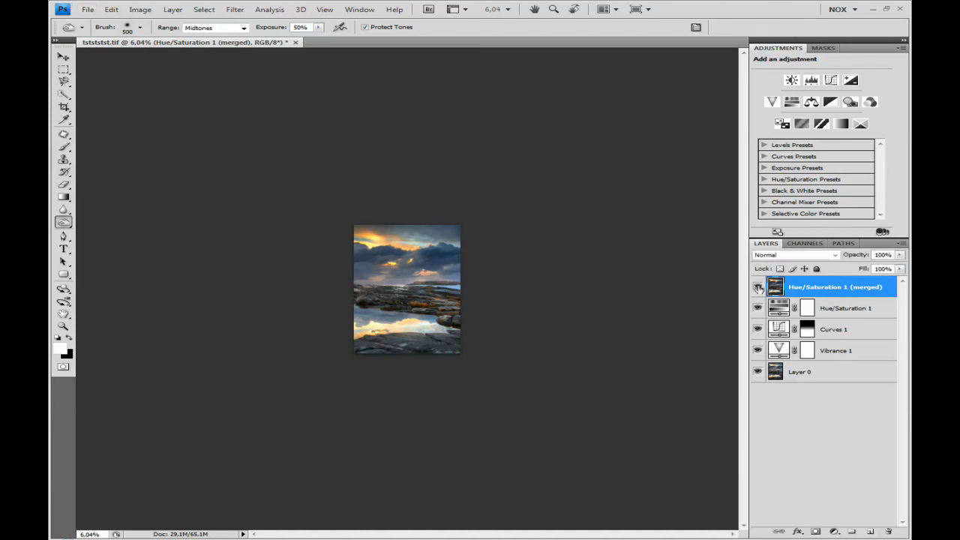
left_click(884, 255)
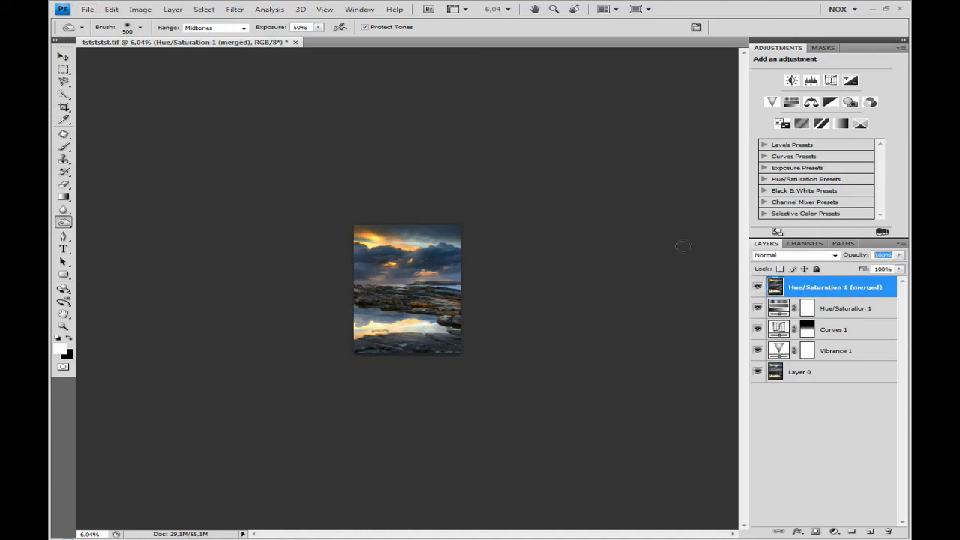
type("50")
key("Return")
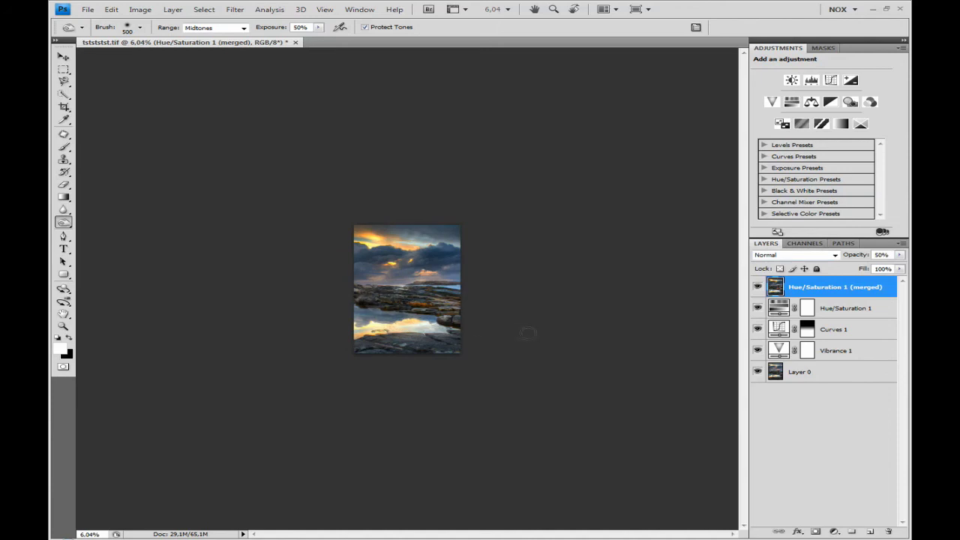
- Fit the image on screen, select all five layers, and dismiss the Save As dialog
key("ctrl+0")
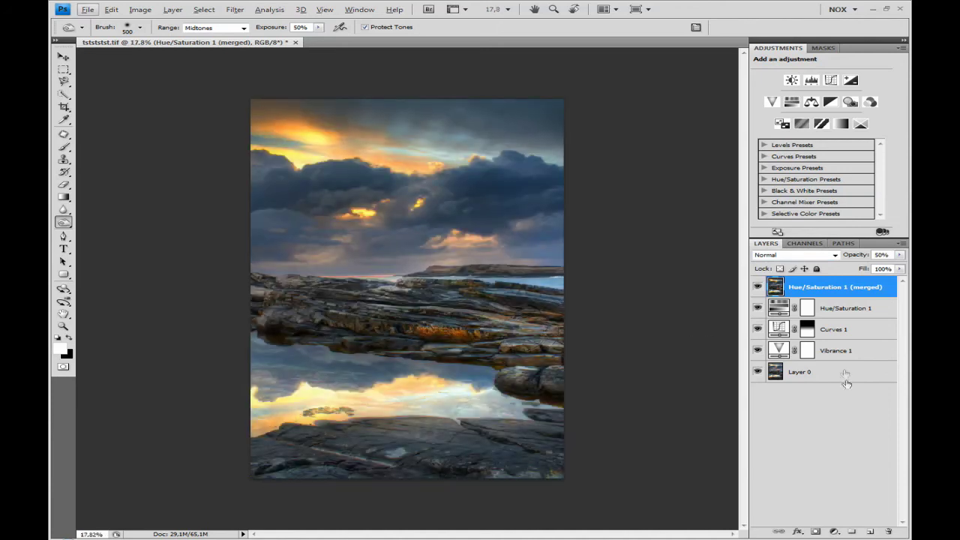
left_click(825, 379)
left_click(843, 288, "shift")
key("ctrl+shift+s")
key("Escape")
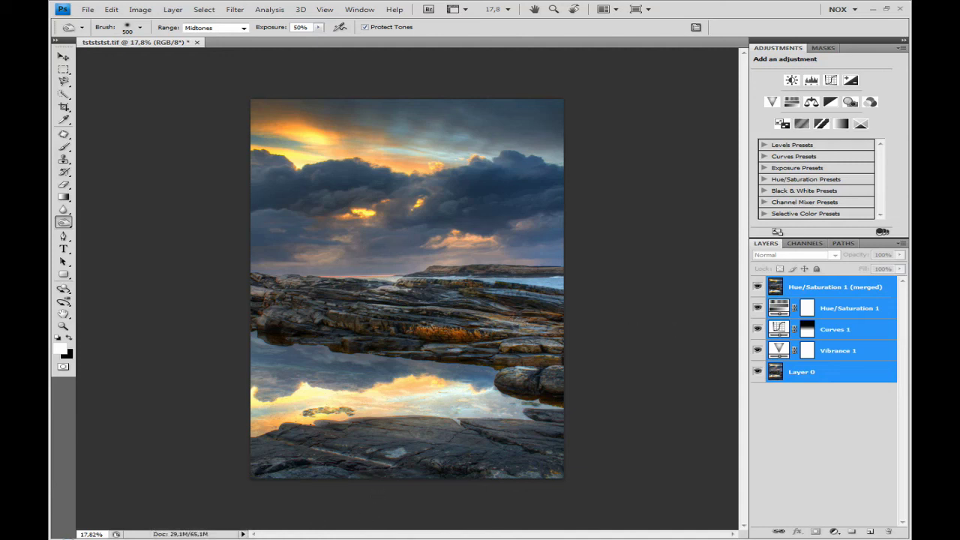
mouse_move(534, 539)
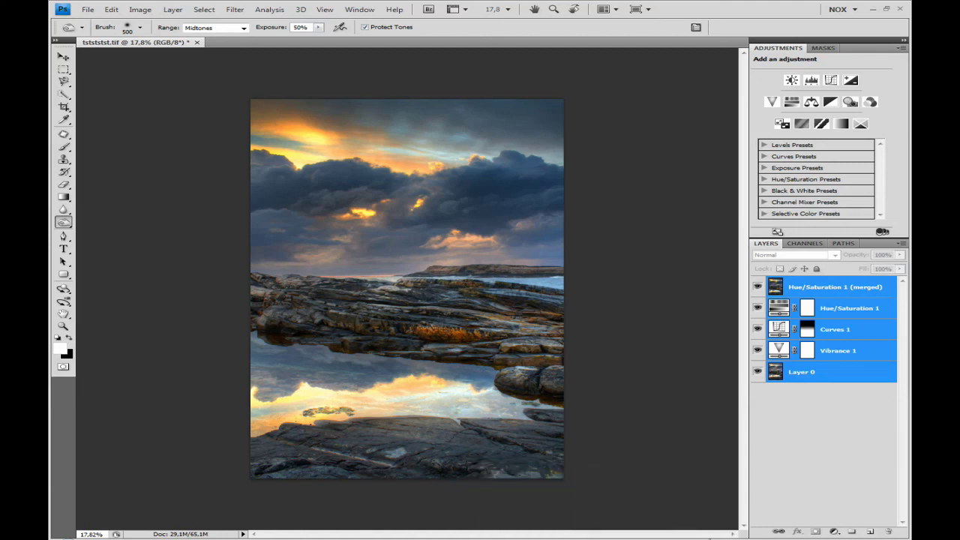